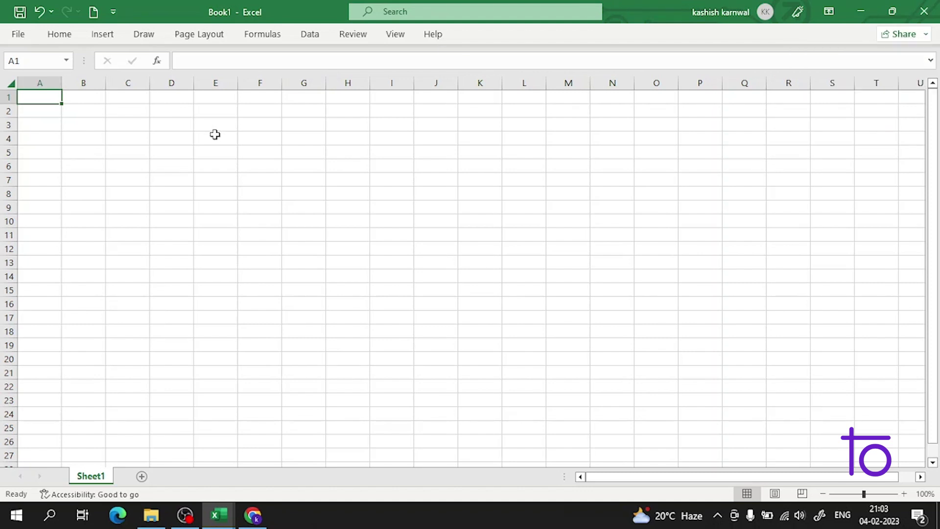
Paste the trainer ball-count table at A1 so it fills A1:F7
click(95, 111)
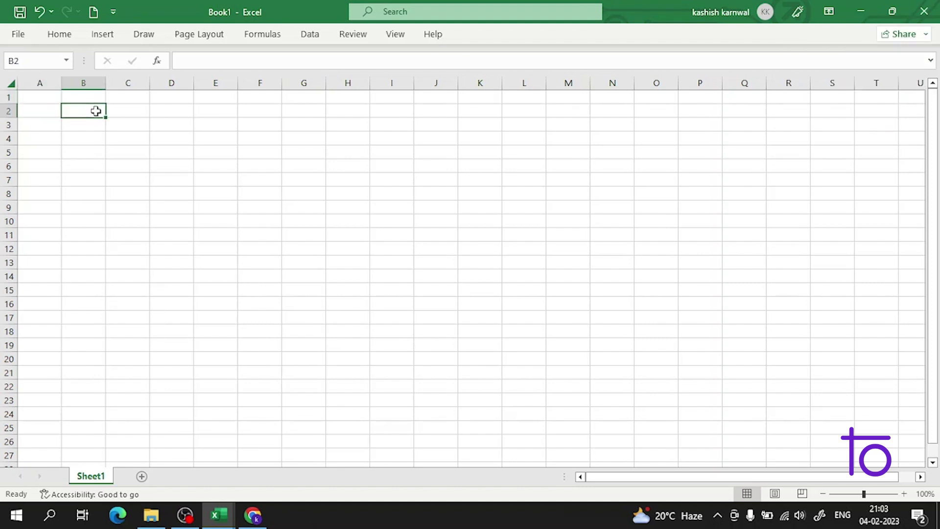
double_click(95, 110)
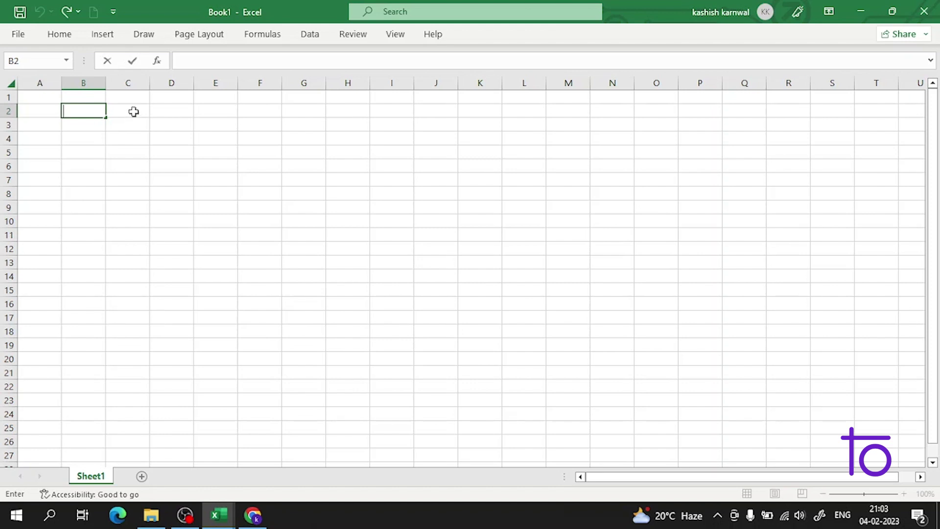
key(ctrl+Return)
double_click(92, 110)
click(40, 96)
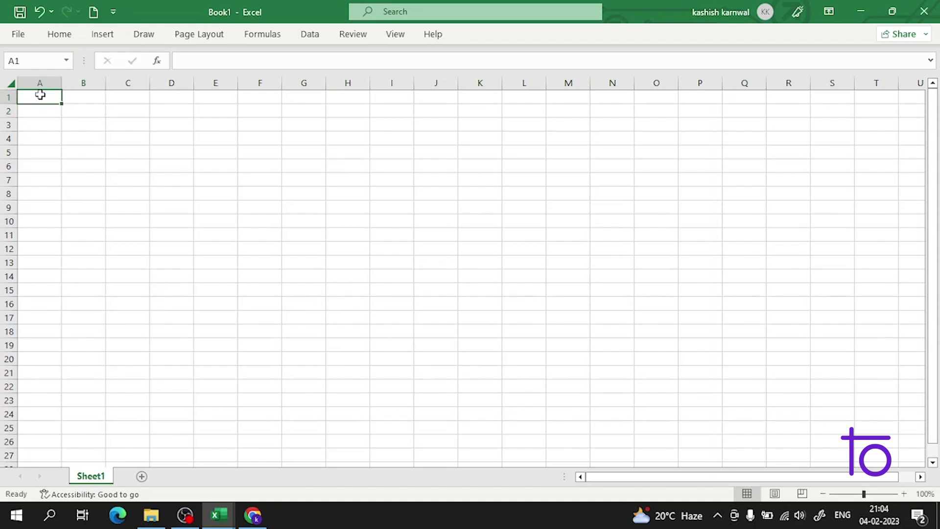
click(74, 110)
click(57, 98)
click(51, 112)
click(54, 98)
text(Trainer	Pokeball	Great Ball	Ultraball	Master Ball	Average Iva	10	4	1	1	 Liam	12	3	0	1	 Jenny	15	1	3	1	 Iben	4	2	6	0	 Adora	10	4	1	1	 Kasper	9	2	1	0)
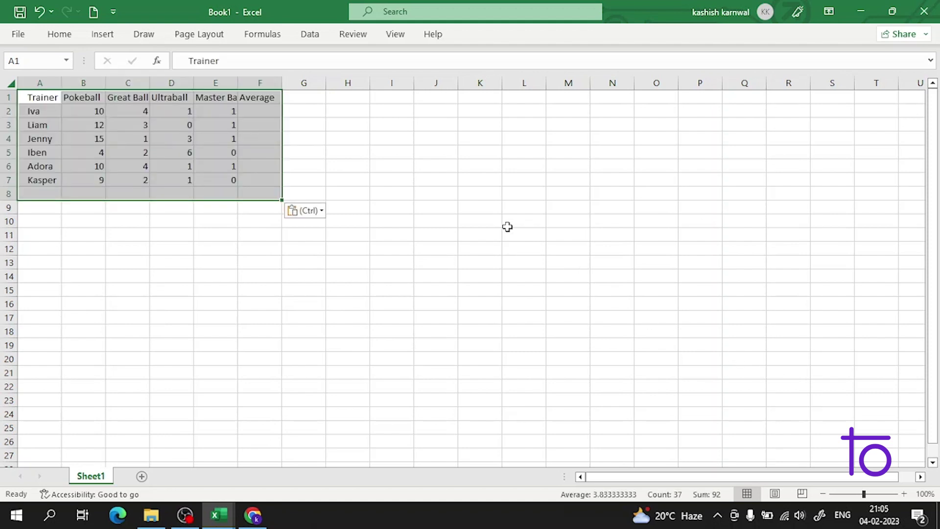
click(495, 98)
Start an =AVERAGE formula in K10 and remove the stray K14 argument
double_click(498, 220)
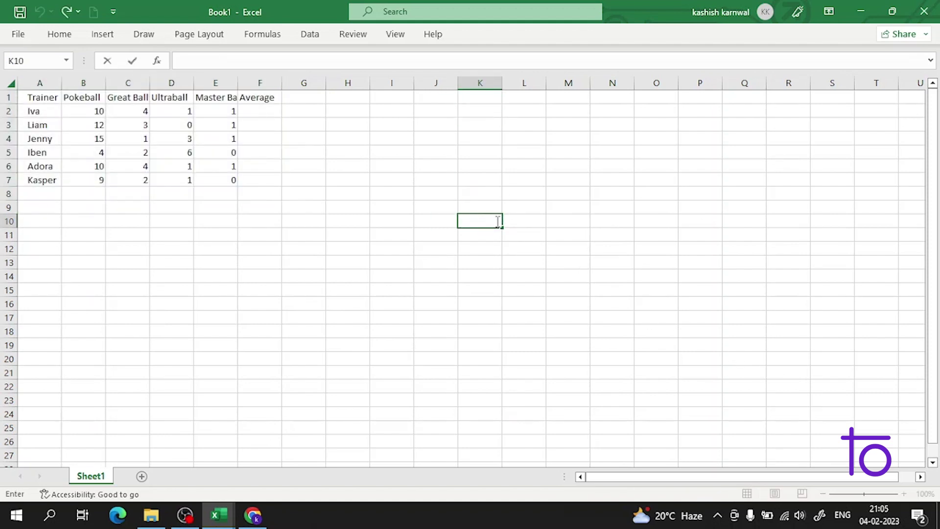
text(=aver)
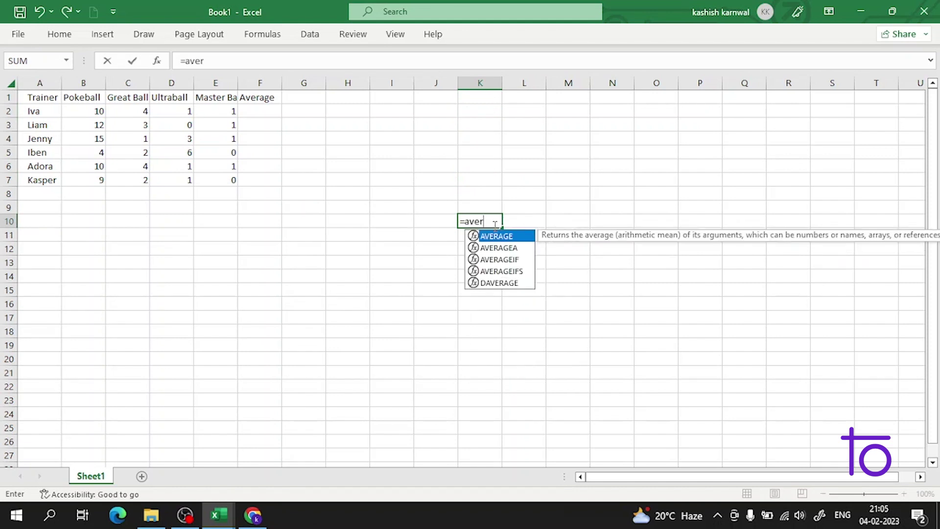
double_click(485, 237)
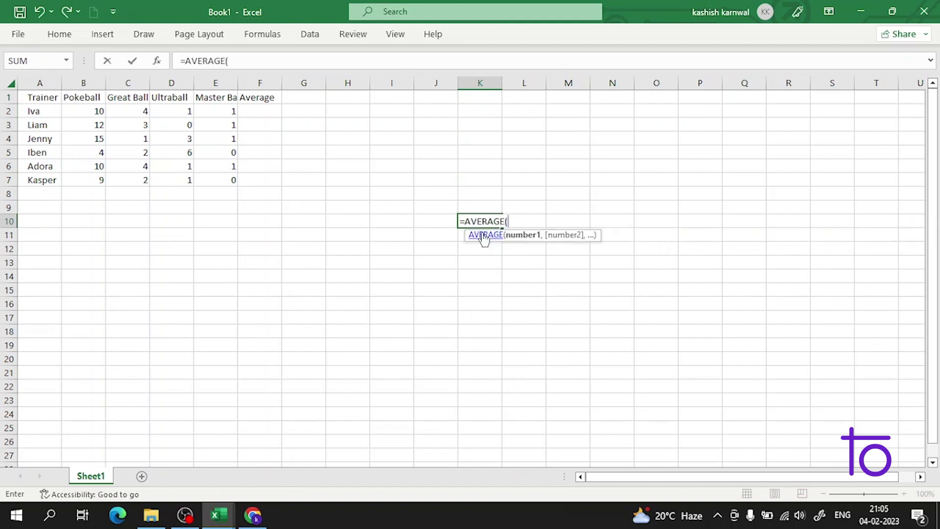
click(487, 273)
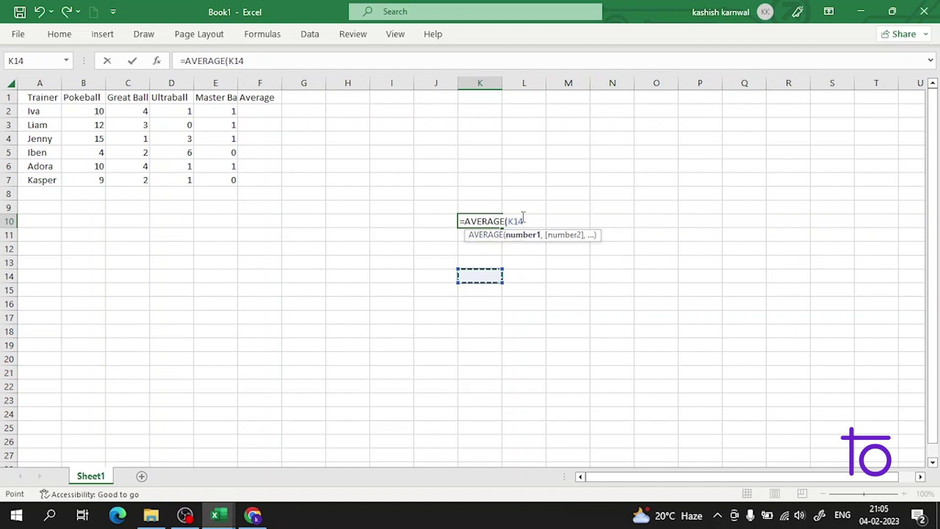
drag(524, 222, 505, 222)
key(BackSpace)
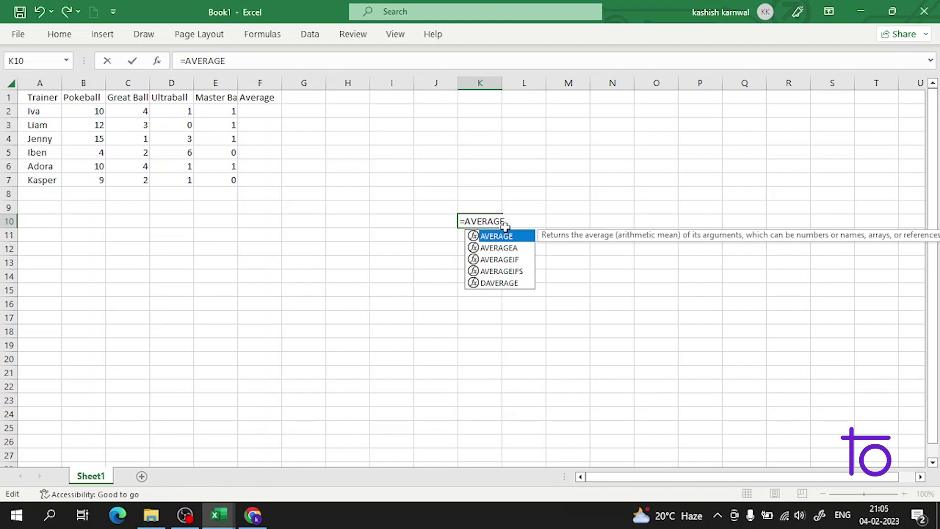
drag(468, 194, 463, 185)
double_click(480, 222)
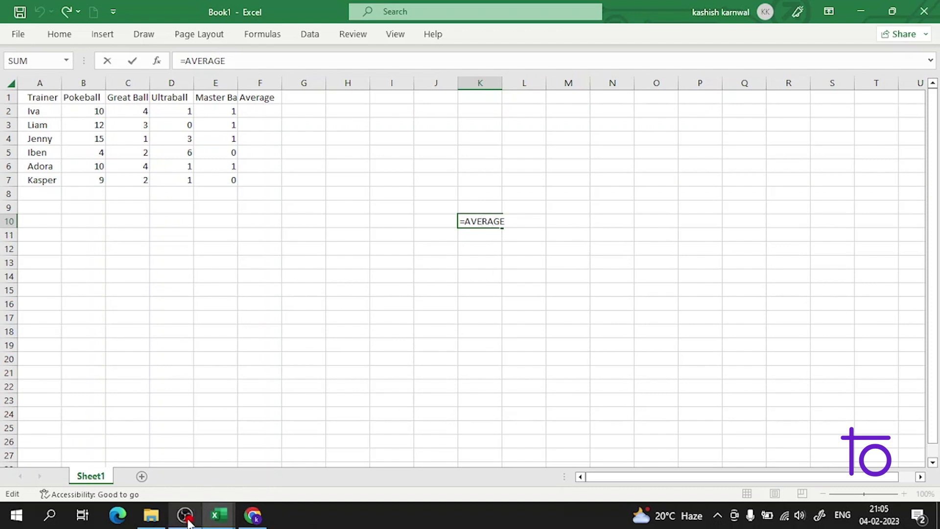
click(221, 461)
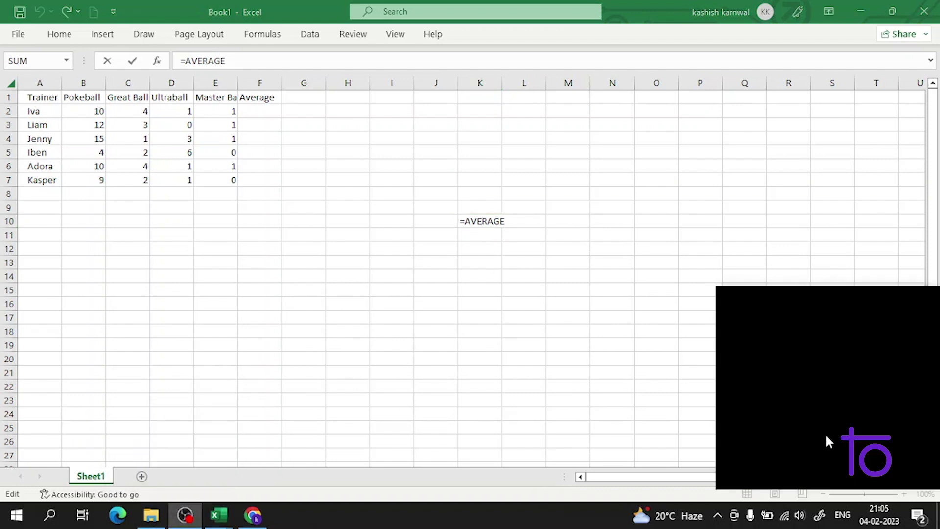
click(827, 439)
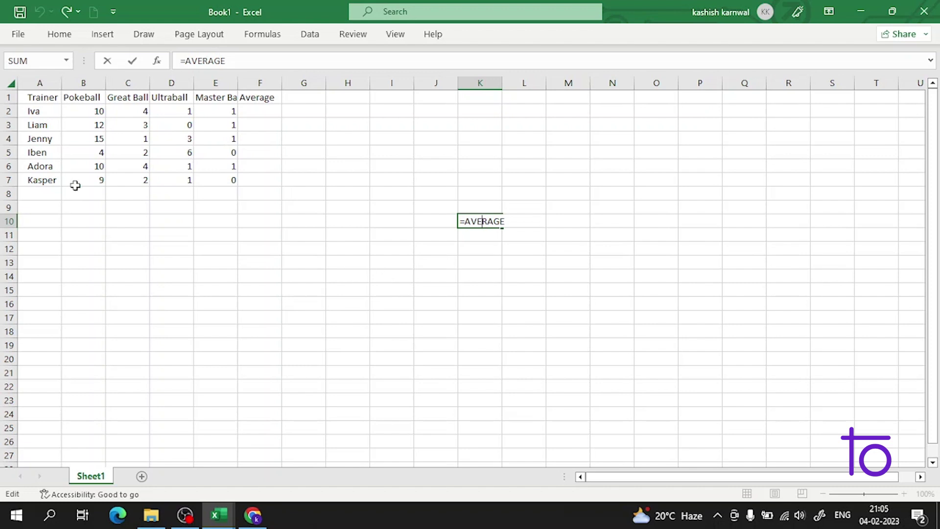
Leave K10, look over the Pokeball counts, and select F2 under Average
click(260, 113)
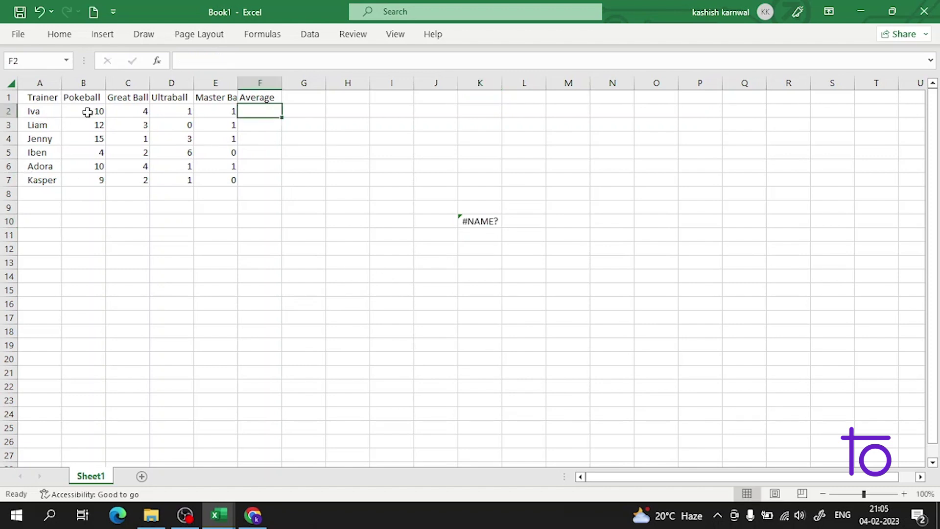
click(39, 112)
click(98, 101)
click(98, 112)
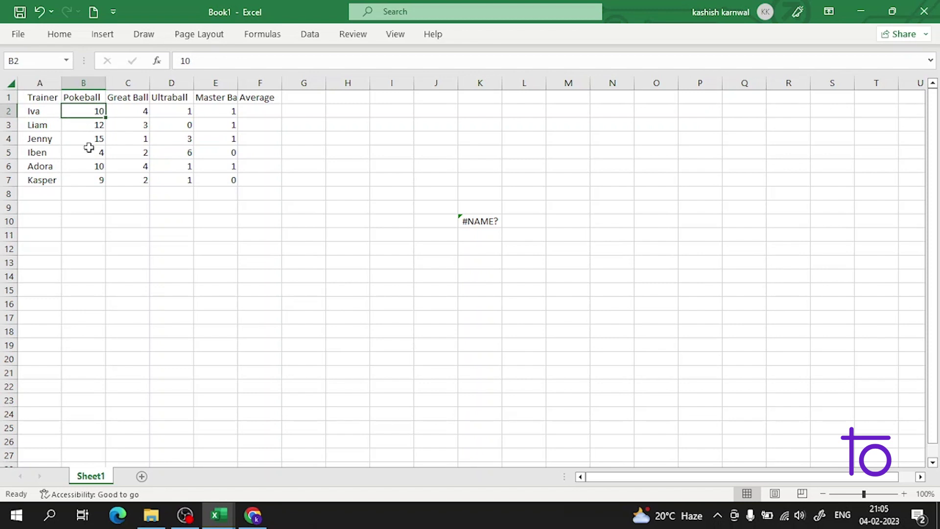
click(88, 169)
click(99, 180)
click(273, 114)
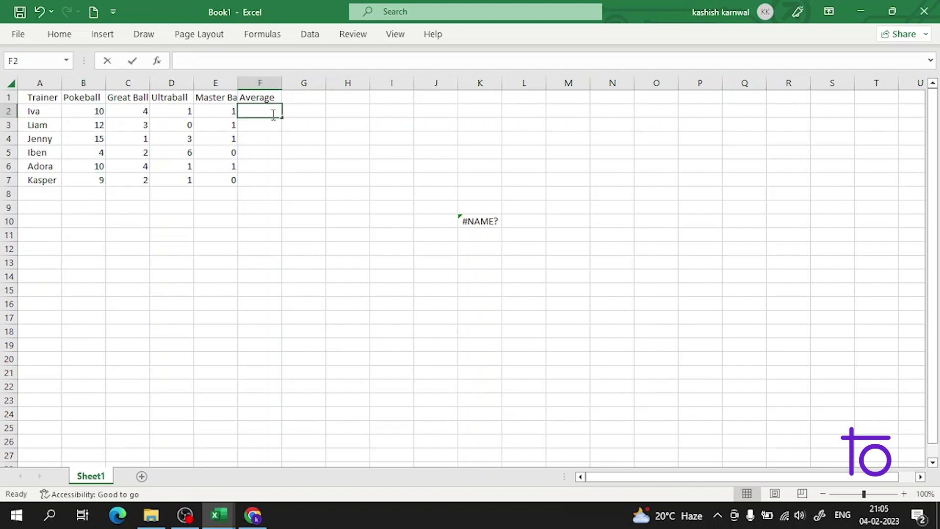
text(=)
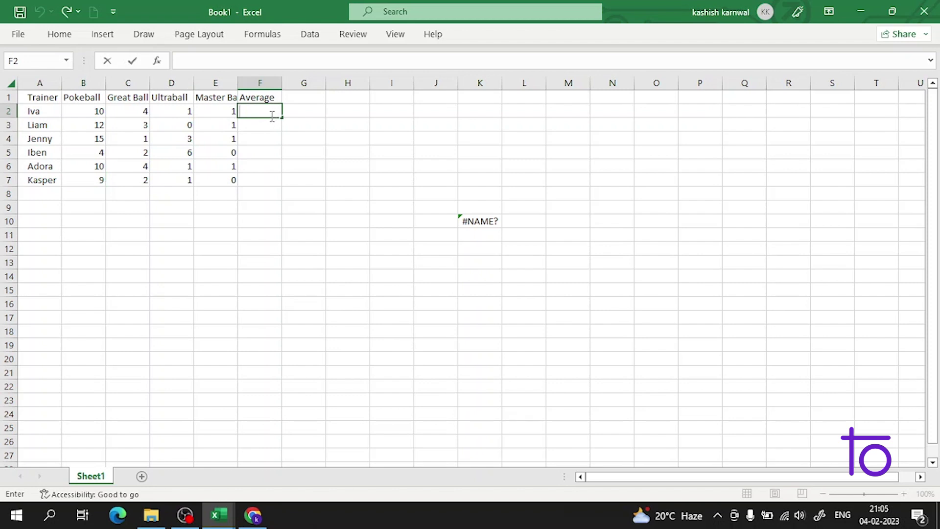
key(Escape)
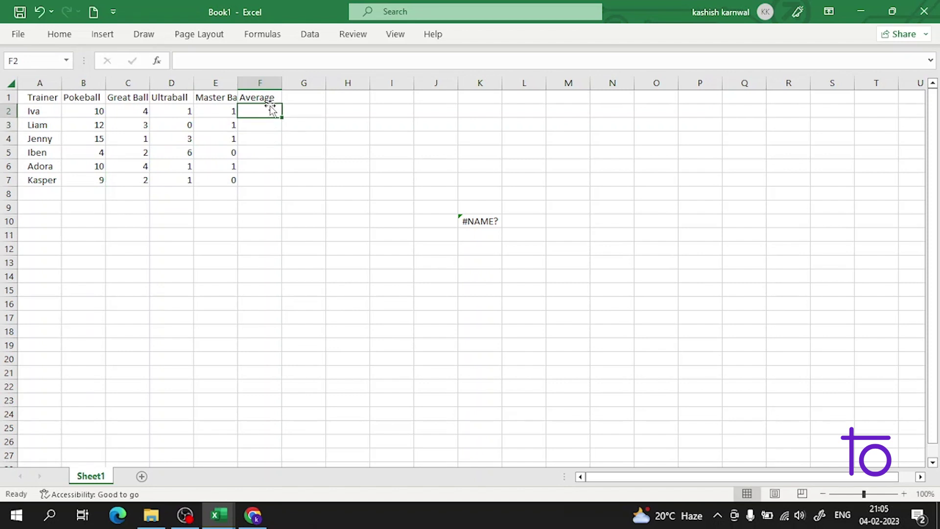
Enter =AVERAGE(B2:E2) in F2, giving the first trainer's average of 4
double_click(272, 110)
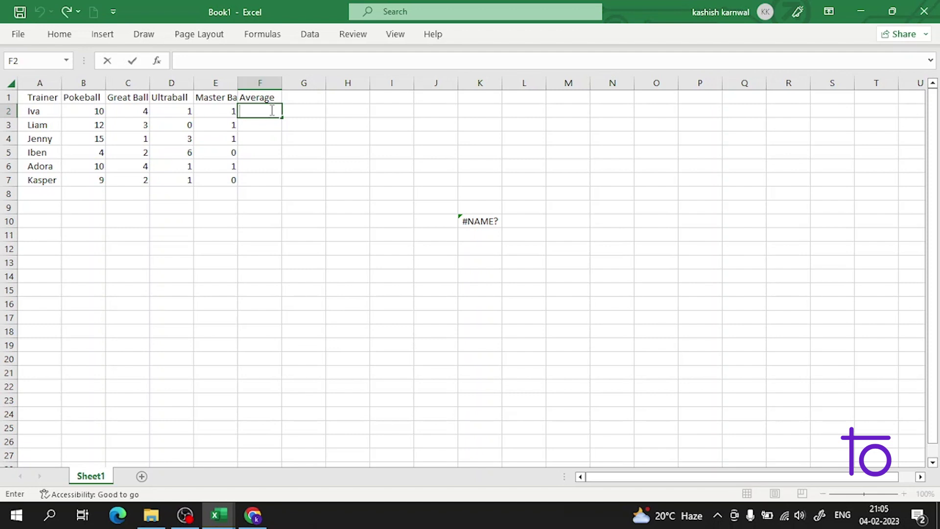
text(=ave)
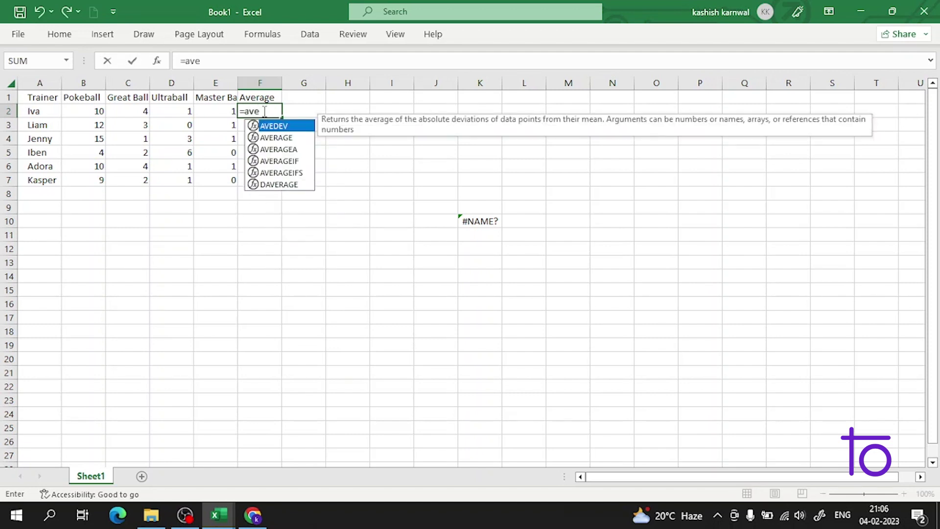
double_click(253, 138)
drag(96, 112, 198, 119)
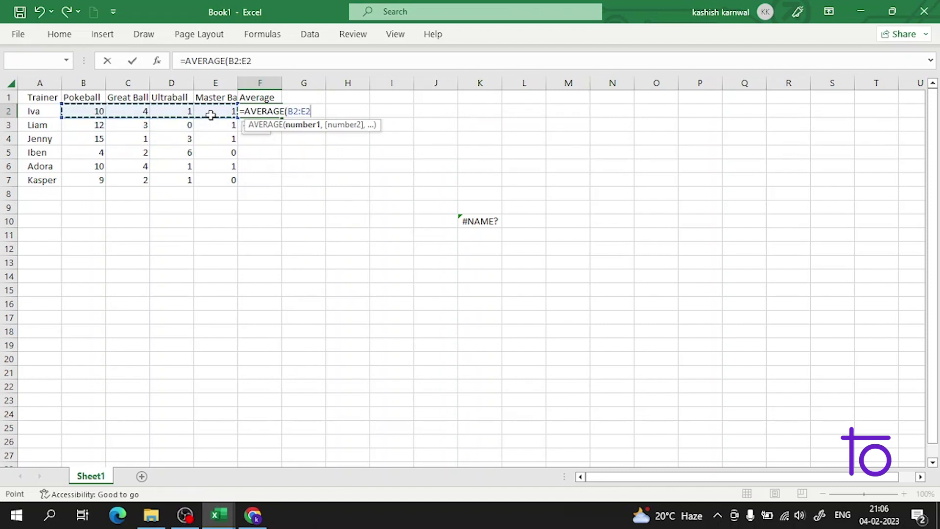
shift+click(212, 116)
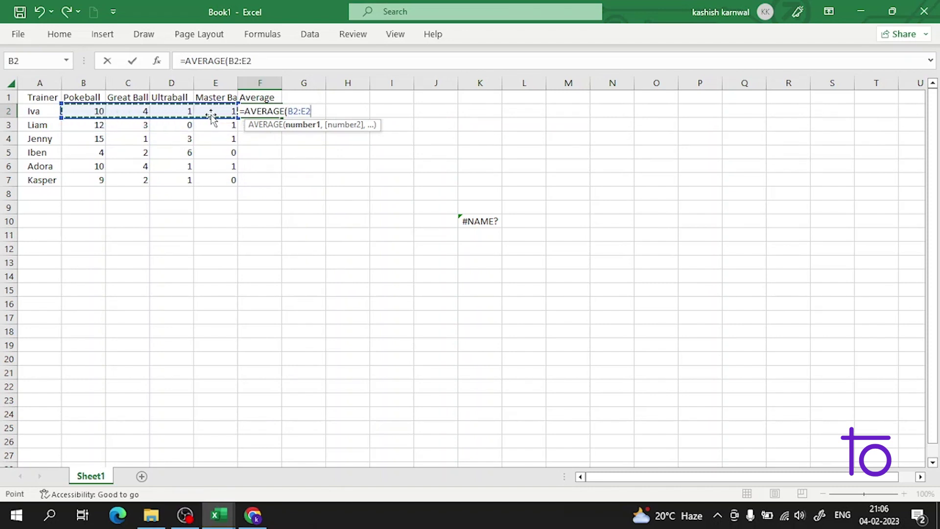
key(Return)
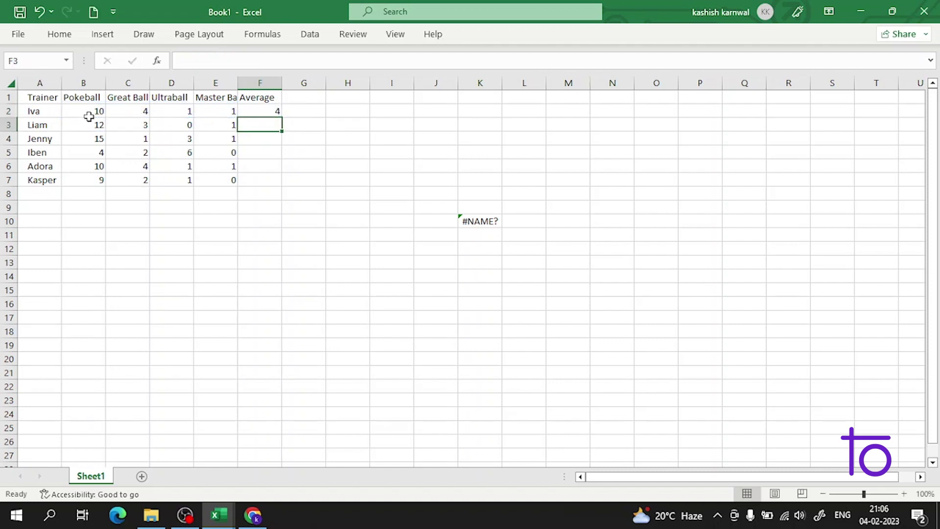
Try a separate =AVERAGE(B3:E3) formula in F3, then delete it
click(257, 112)
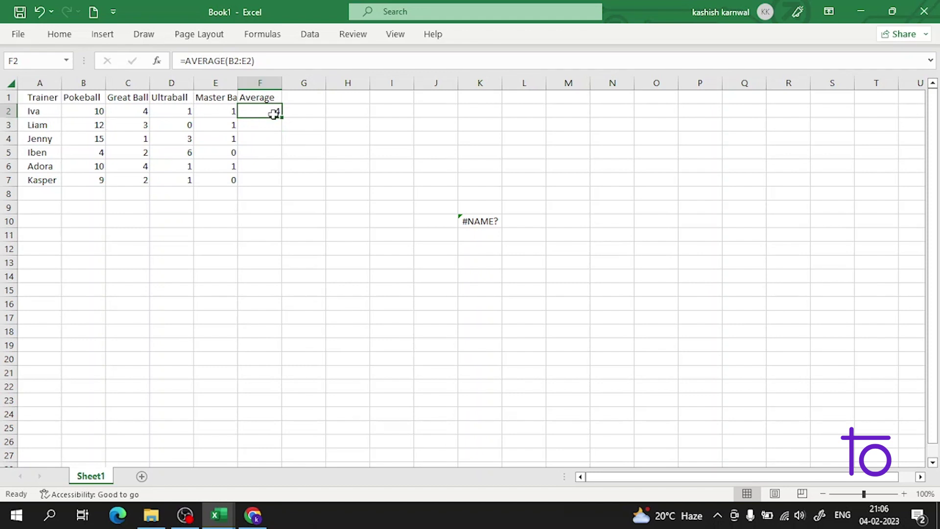
double_click(261, 126)
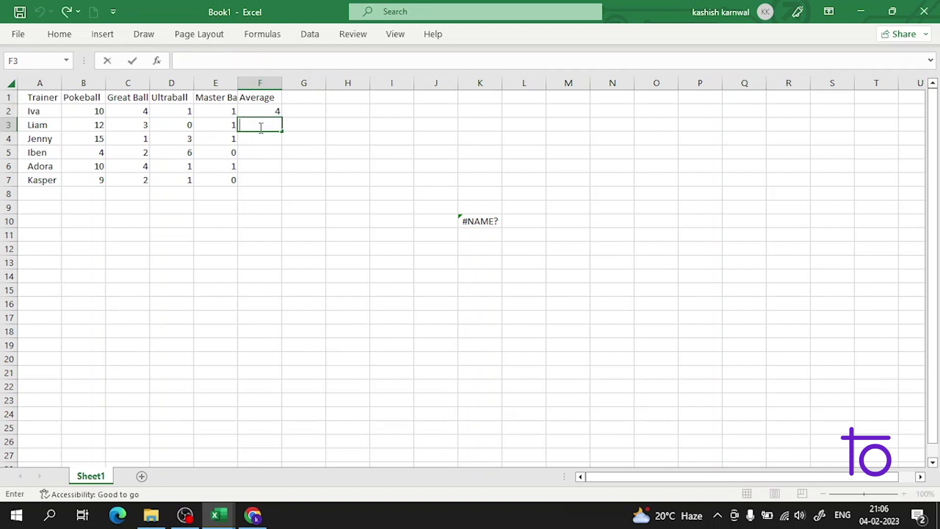
text(=ave)
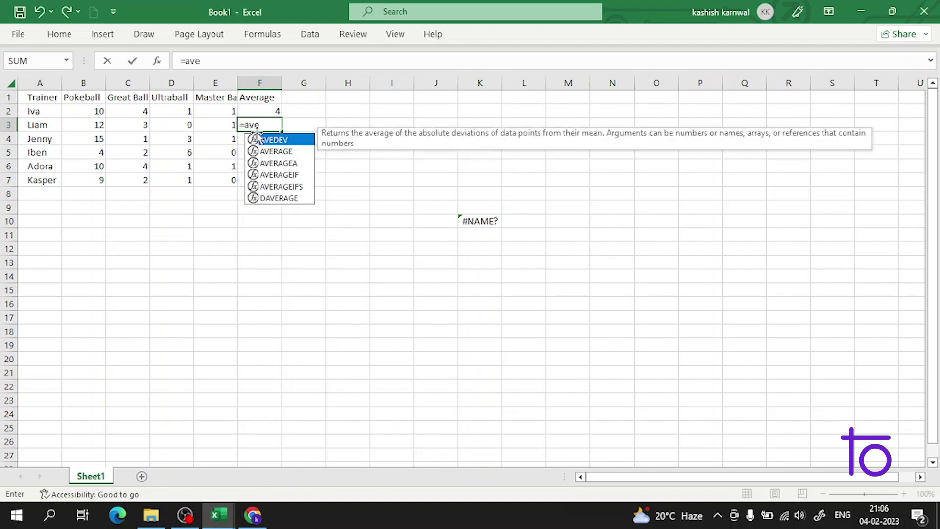
double_click(274, 152)
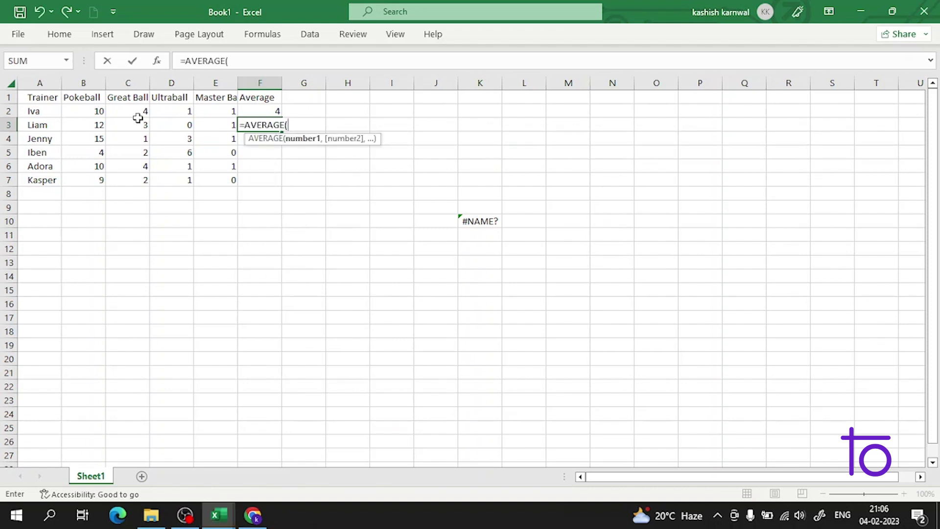
drag(101, 123, 194, 126)
key(Return)
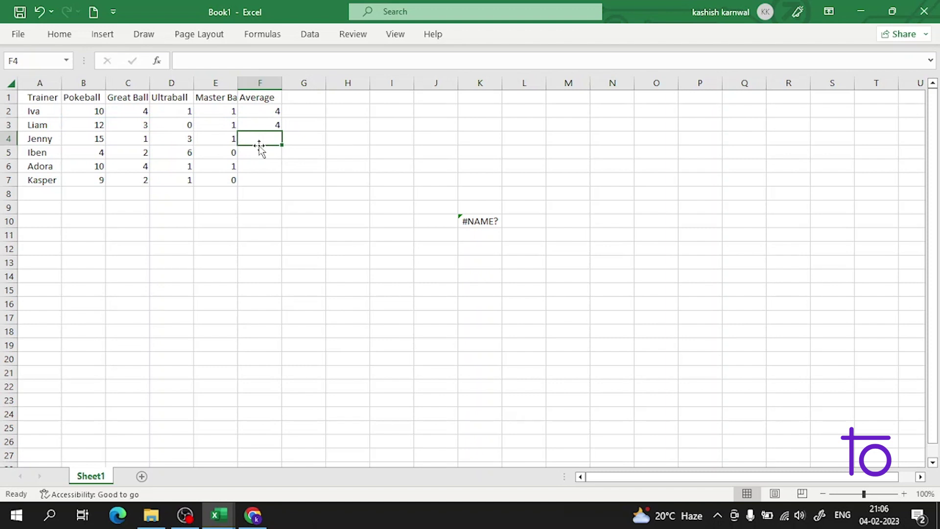
double_click(270, 125)
drag(314, 125, 243, 125)
key(BackSpace)
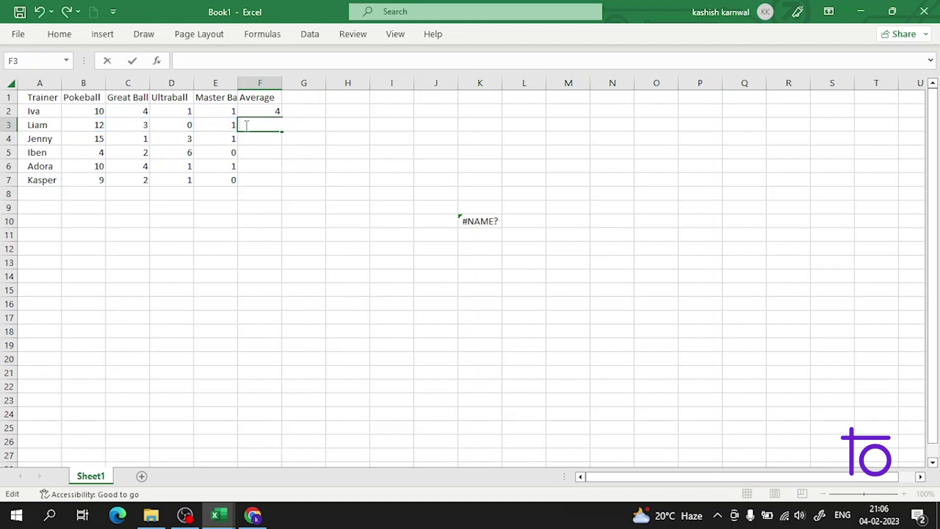
Fill the F2 average down through F7, giving 4, 4, 5, 3, 4, 3
click(274, 111)
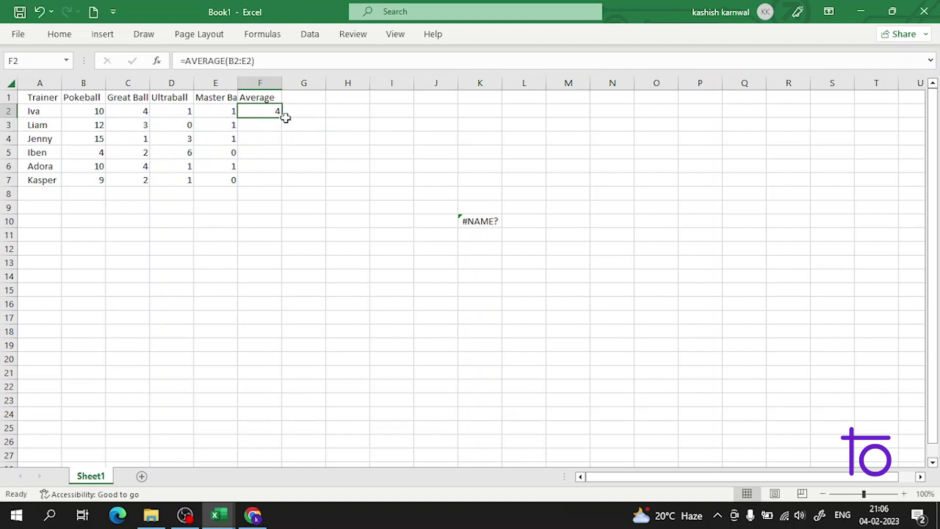
drag(284, 119, 289, 181)
click(313, 104)
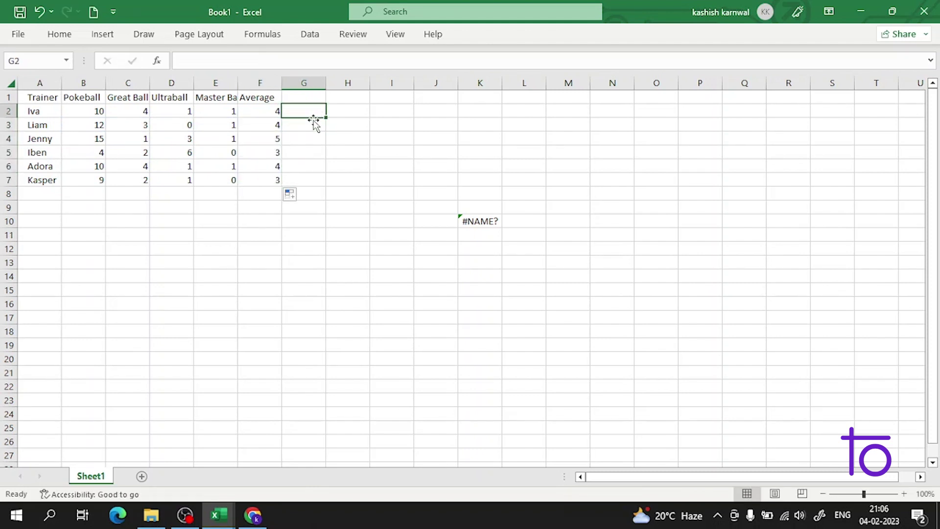
Enter =AVERAGE(B2:B7) in B8 for the Pokeball column
click(314, 137)
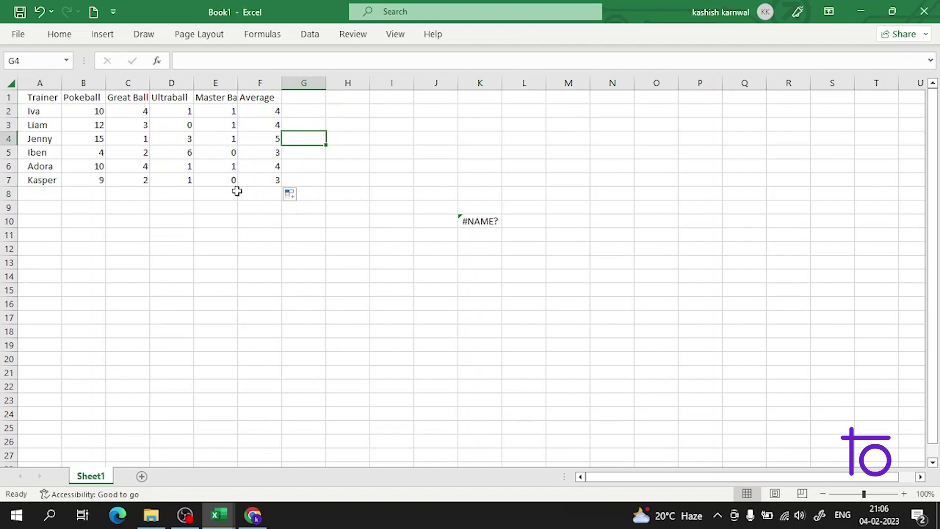
click(240, 236)
click(257, 194)
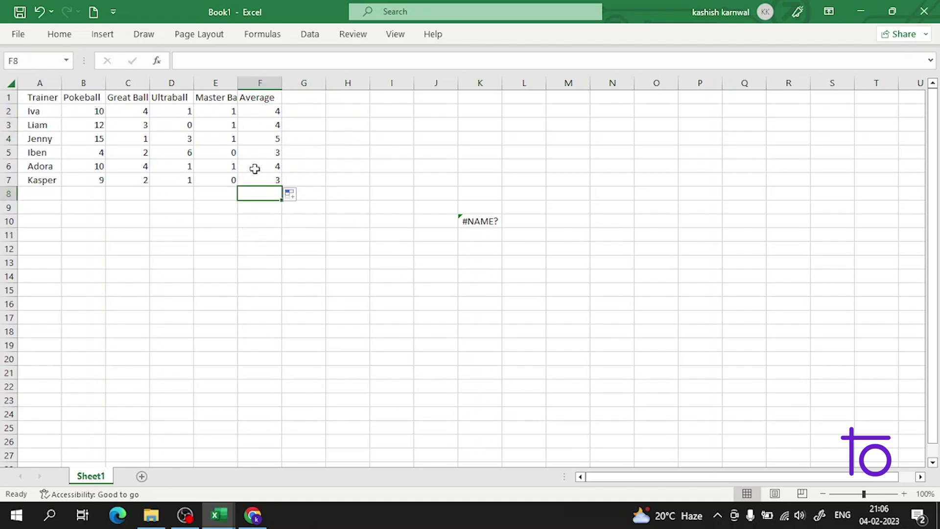
click(78, 190)
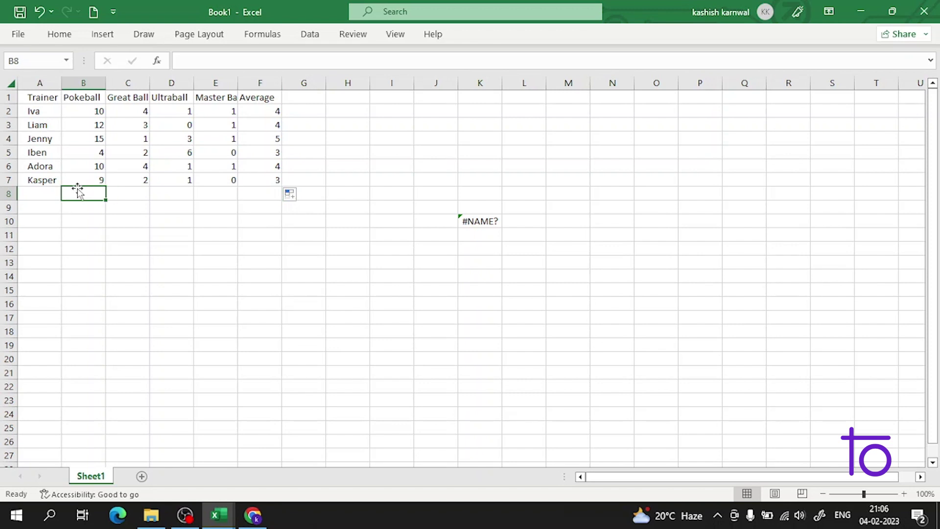
double_click(82, 192)
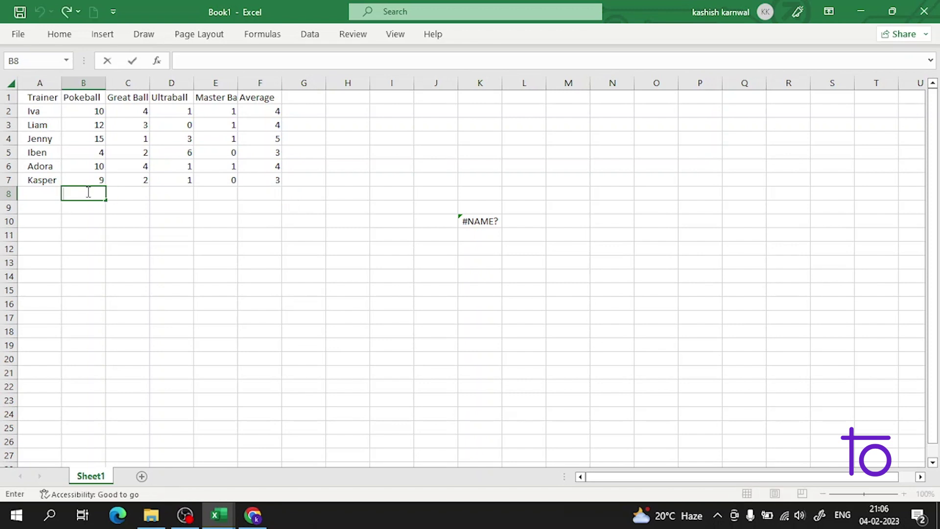
text(=ave)
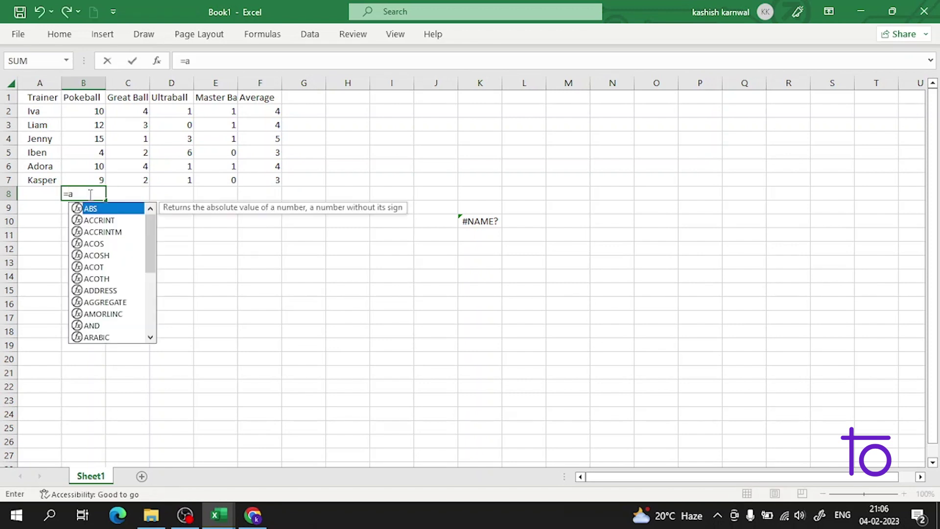
double_click(82, 221)
drag(95, 115, 103, 182)
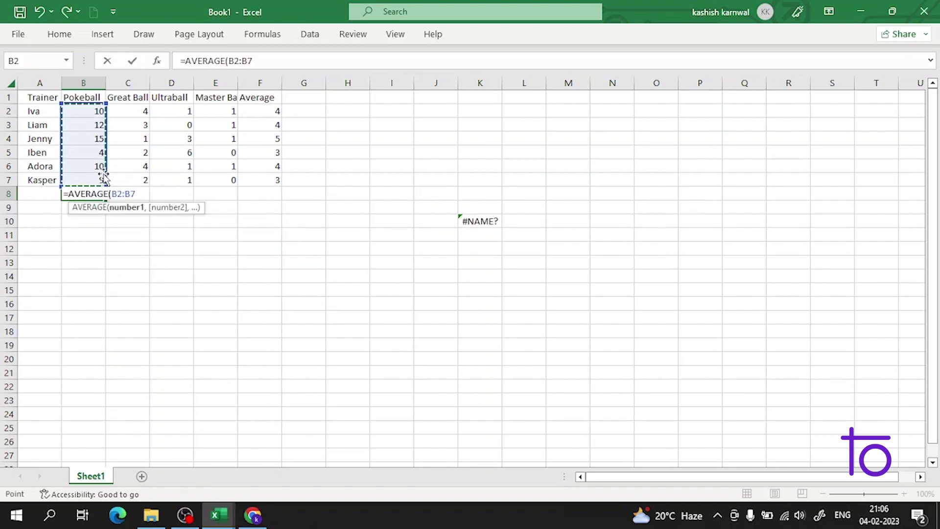
key(Return)
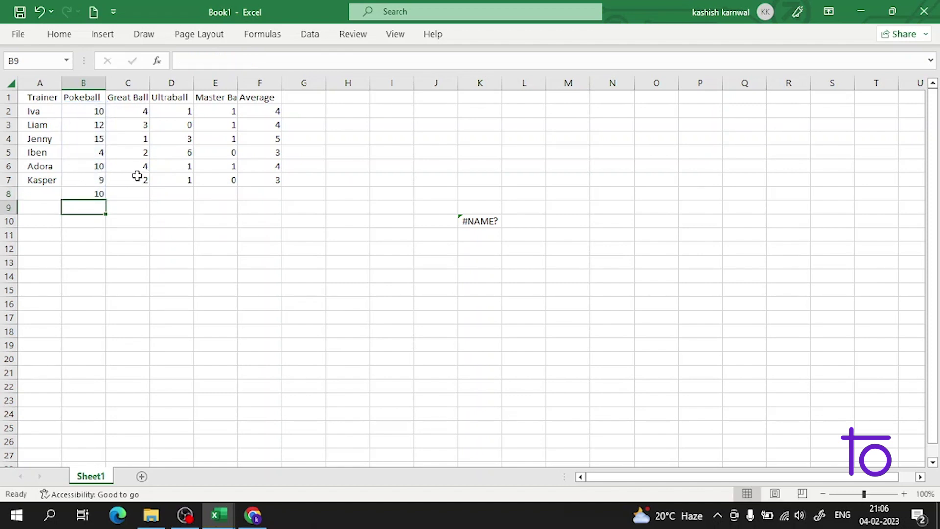
Copy the B8 average across to E8, giving 10, 2.666667, 2 and 0.666667
click(100, 194)
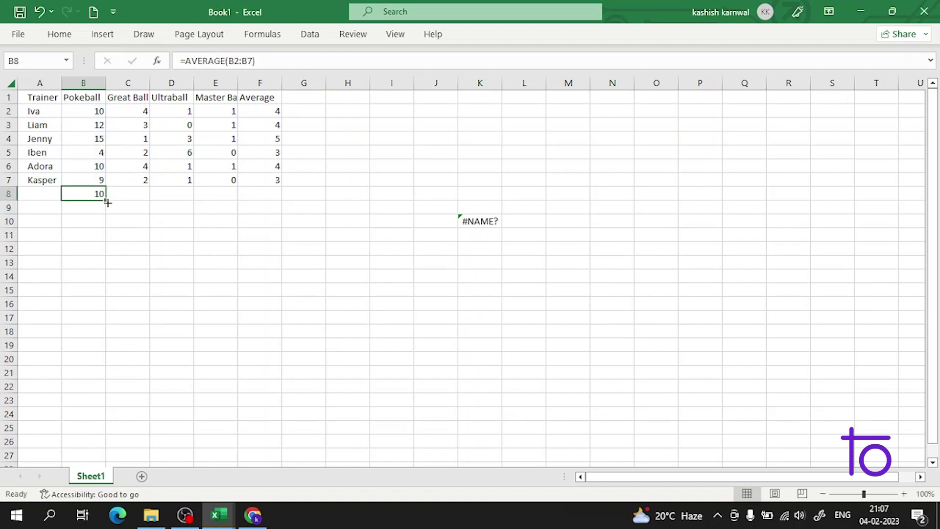
drag(108, 198, 231, 202)
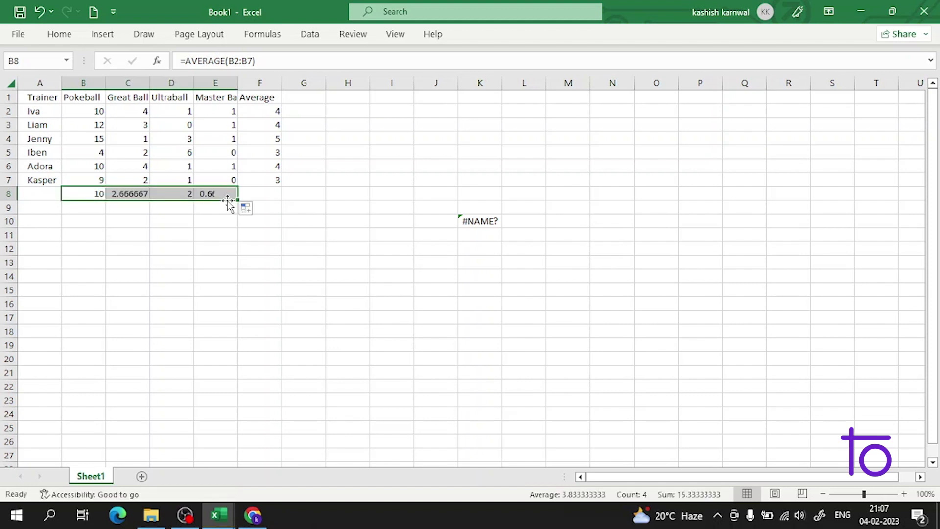
click(164, 195)
double_click(164, 195)
click(136, 225)
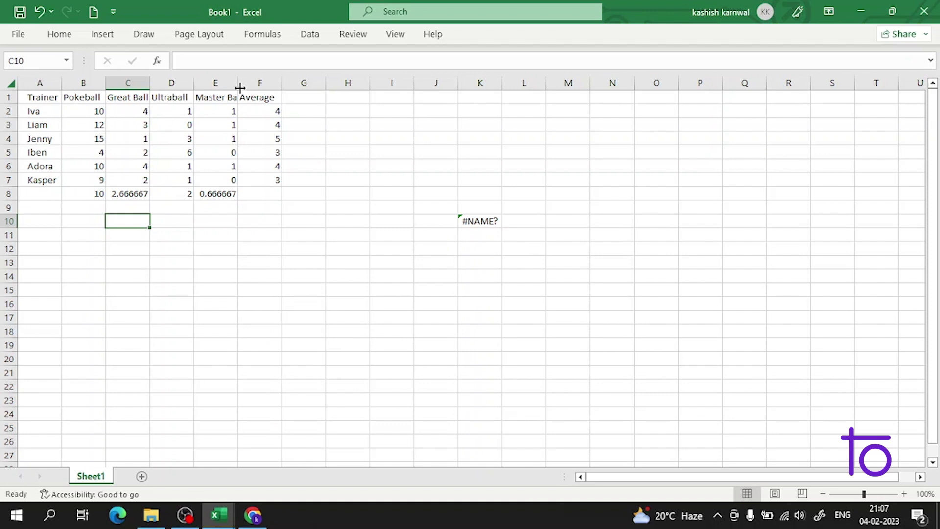
click(229, 179)
click(231, 163)
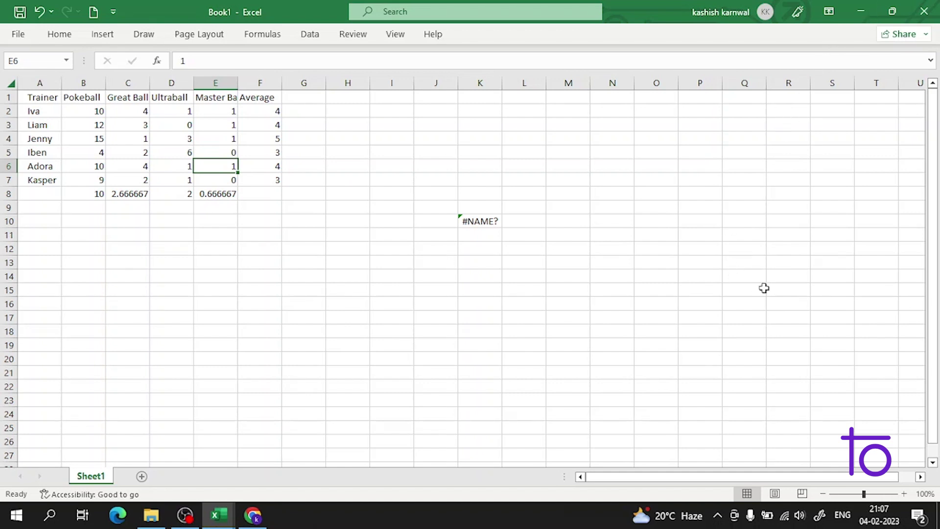
Put the text 'data' in E4 and check that F4's average ignores it
double_click(222, 139)
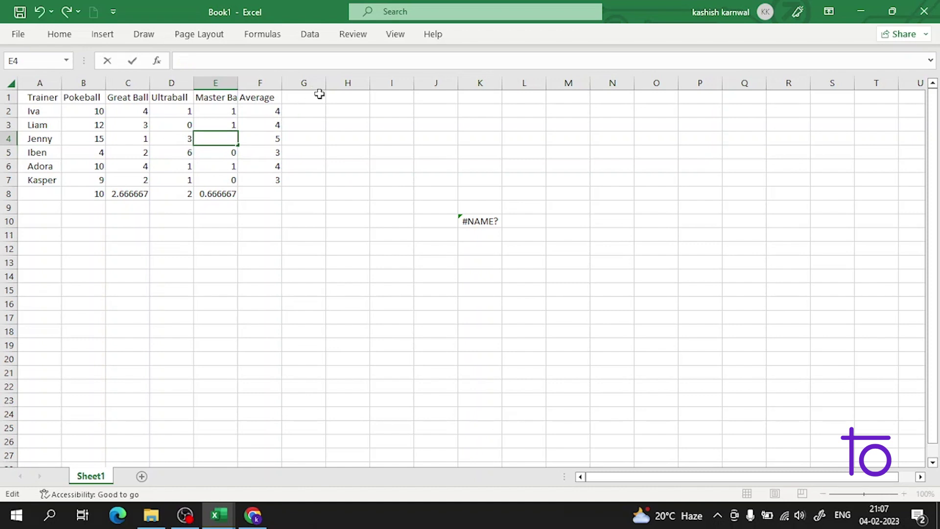
text(data)
key(Return)
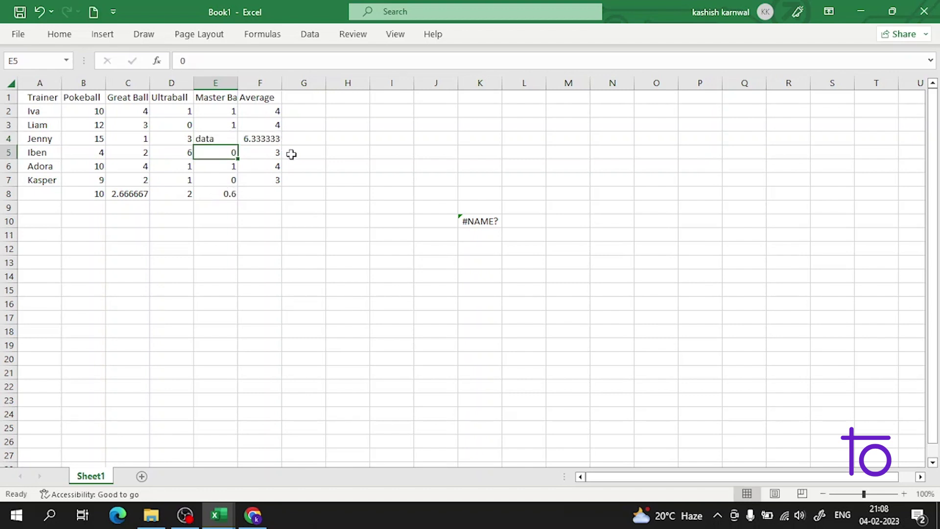
double_click(272, 137)
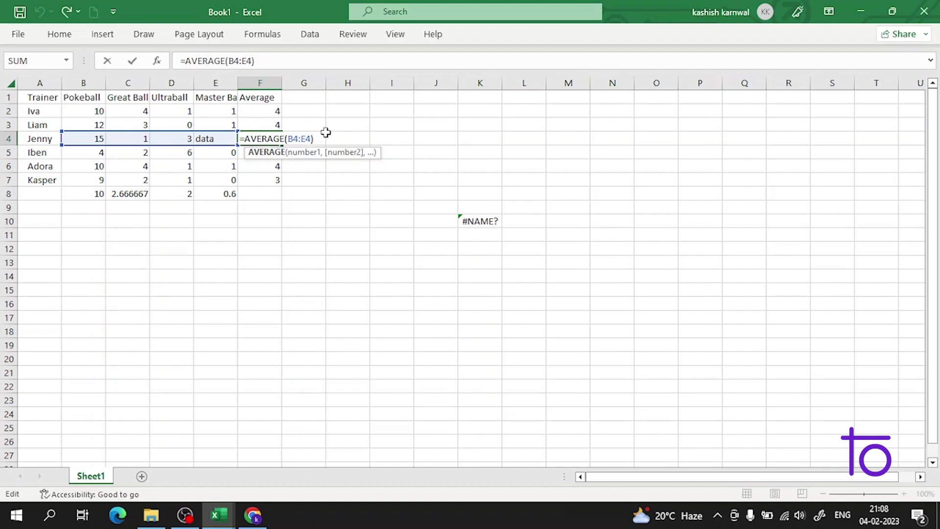
click(327, 132)
click(304, 141)
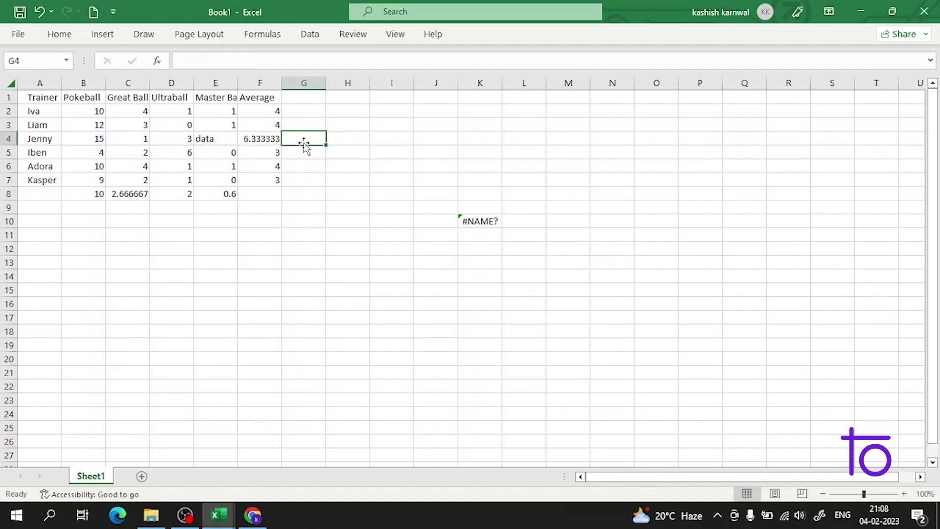
click(269, 138)
double_click(232, 137)
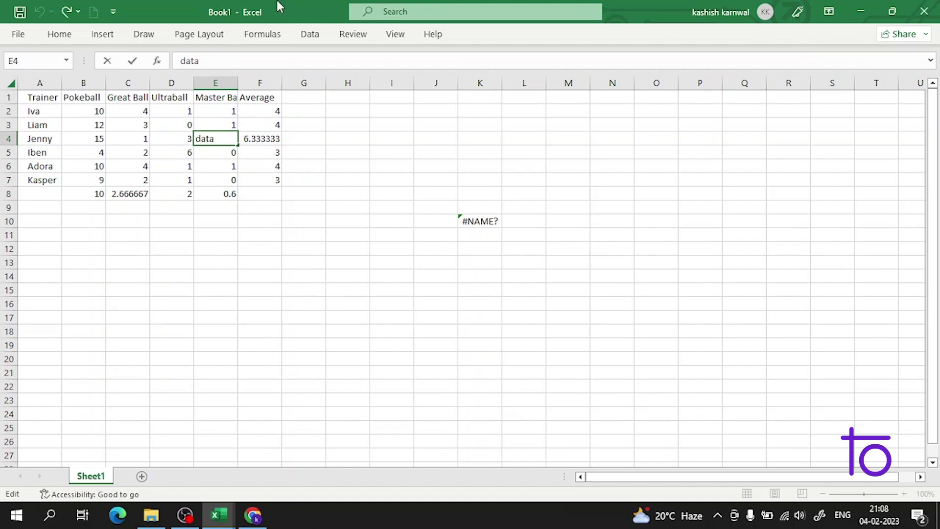
Change the Ultraball value in D5 from 6 to 9 and check F5's average
click(171, 194)
double_click(185, 154)
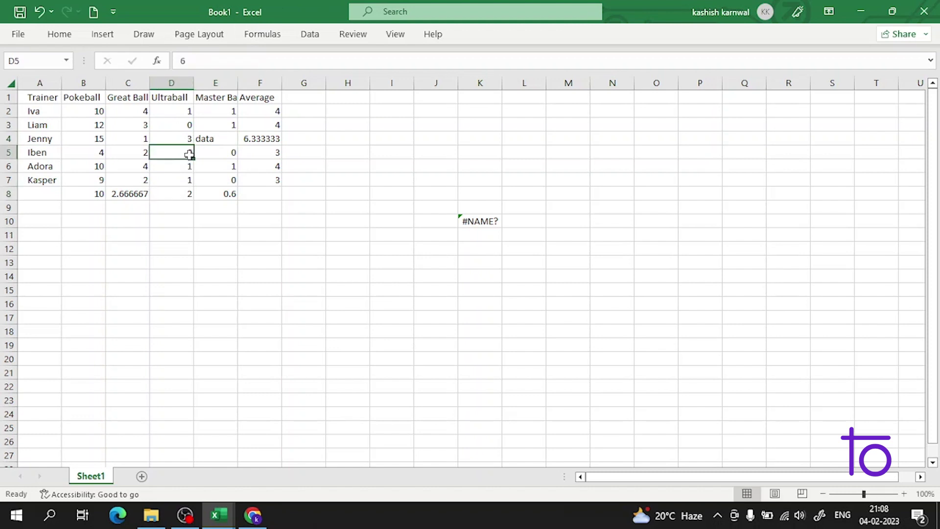
key(BackSpace)
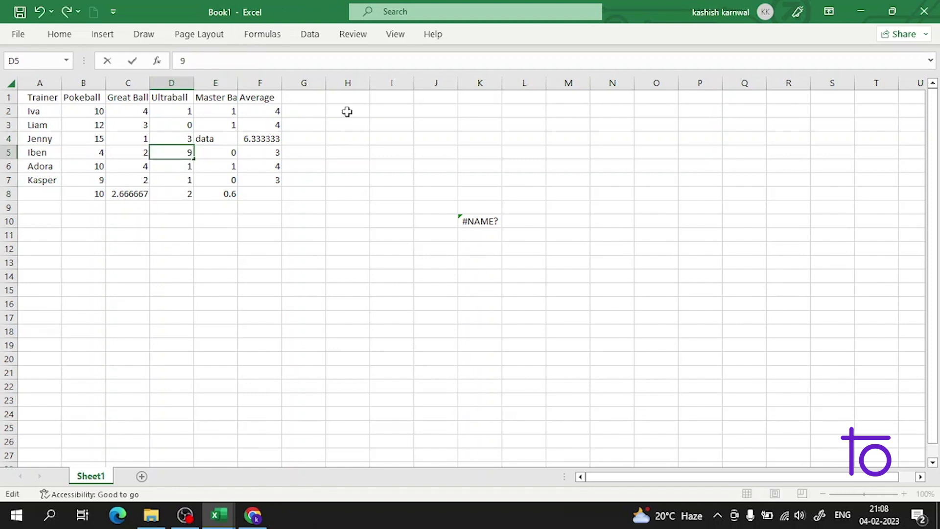
key(Return)
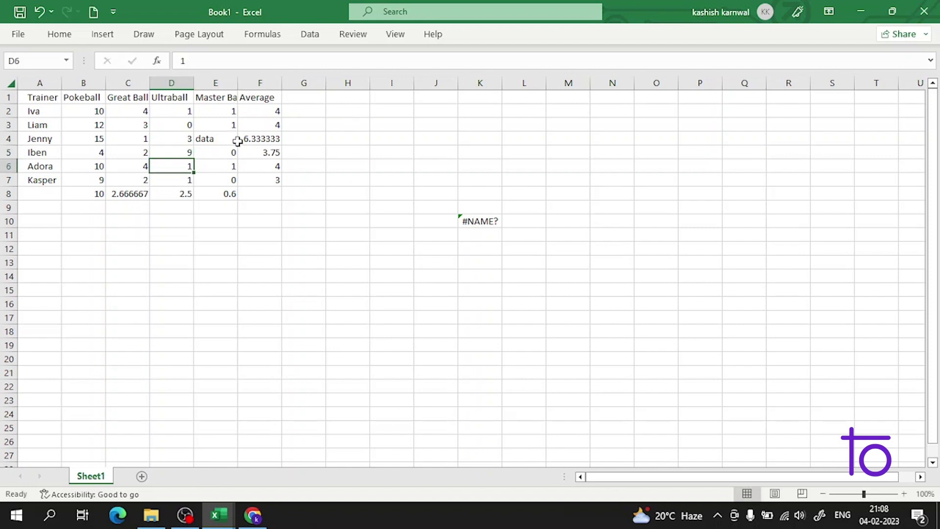
click(260, 153)
double_click(260, 152)
click(257, 196)
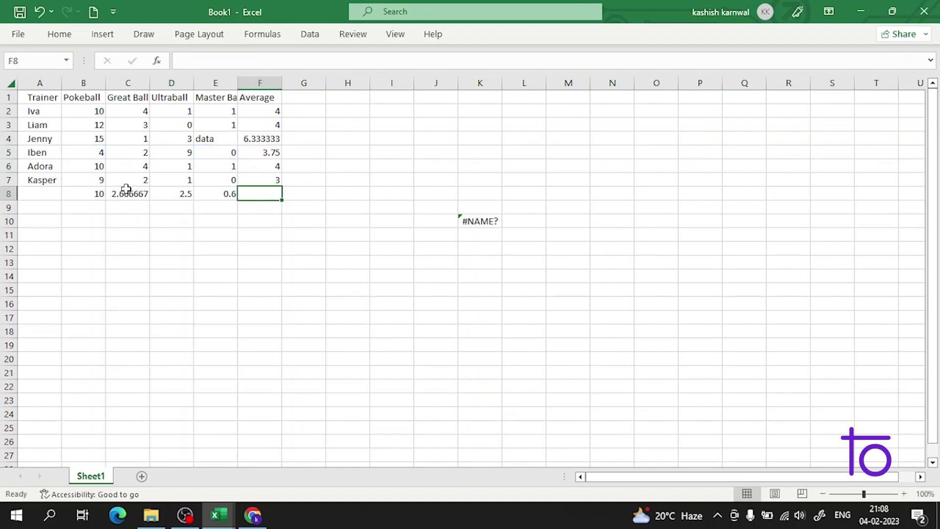
click(103, 181)
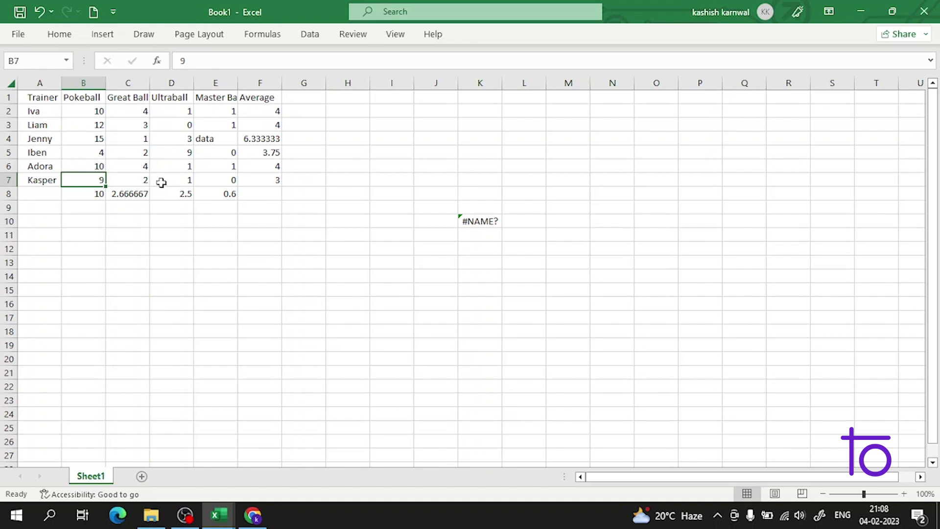
Replace 'data' in E4 with 5, then show formulas instead of results
double_click(219, 139)
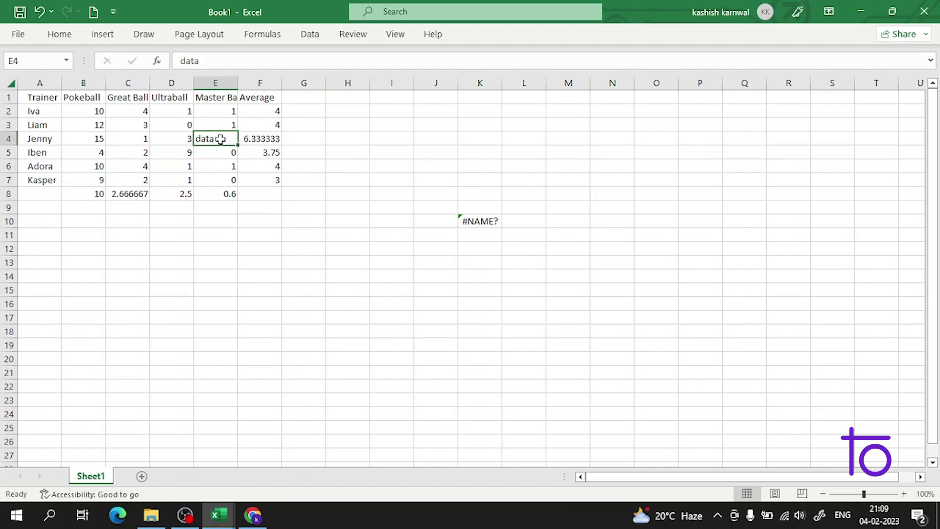
drag(223, 139, 174, 139)
key(BackSpace)
text(5)
key(Return)
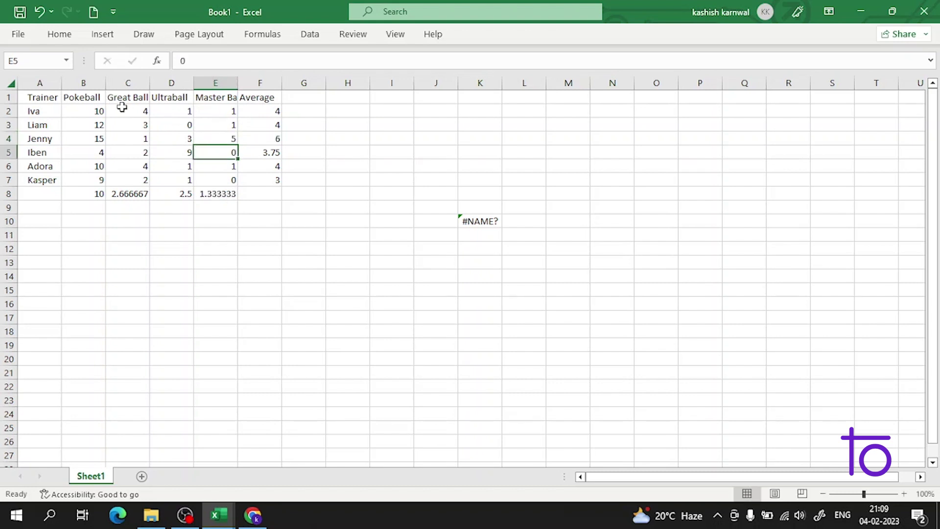
click(253, 137)
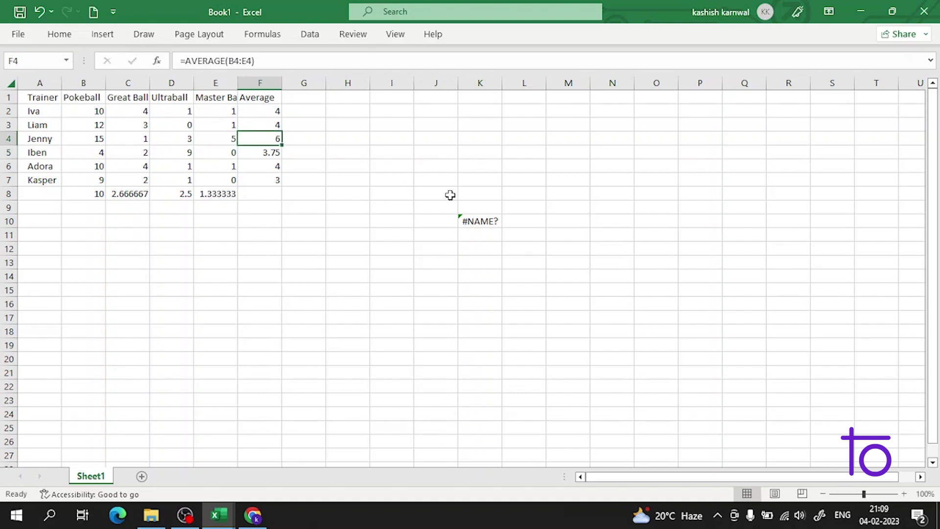
click(254, 193)
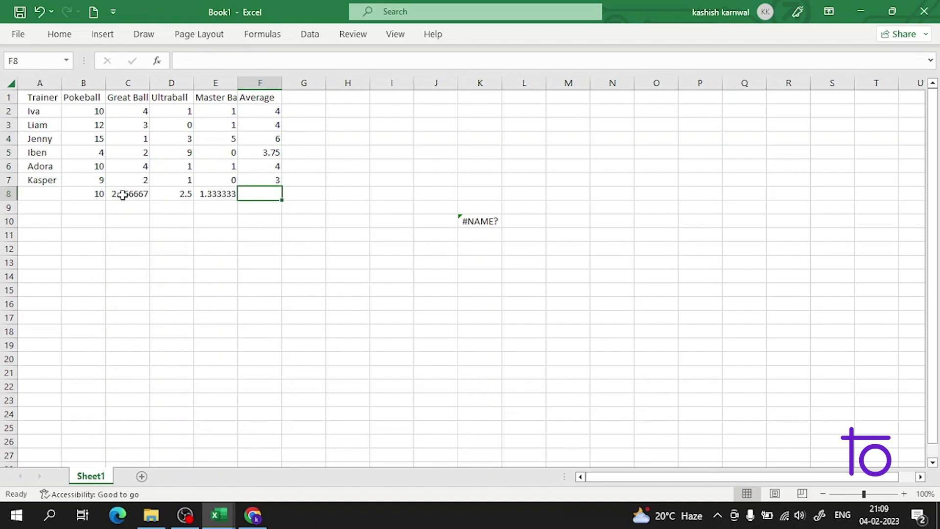
key(ctrl+grave)
click(265, 193)
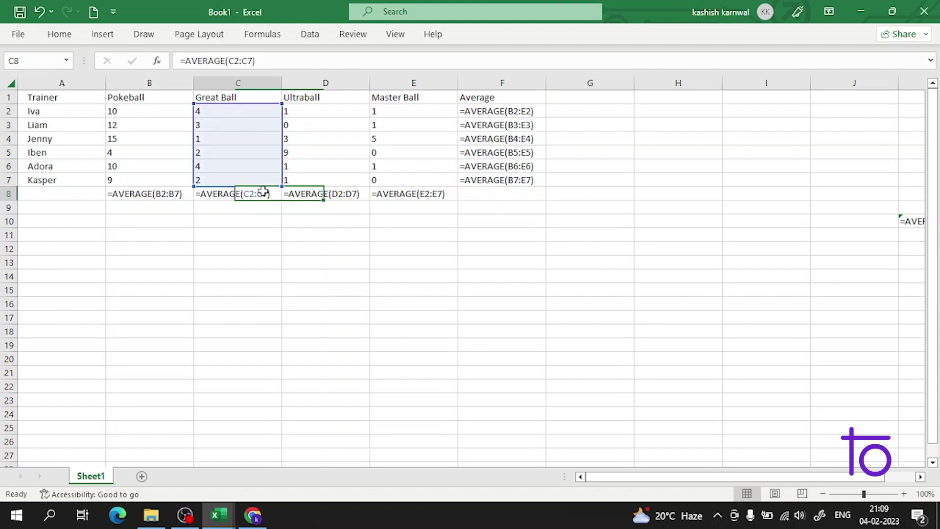
click(308, 192)
click(342, 180)
click(396, 194)
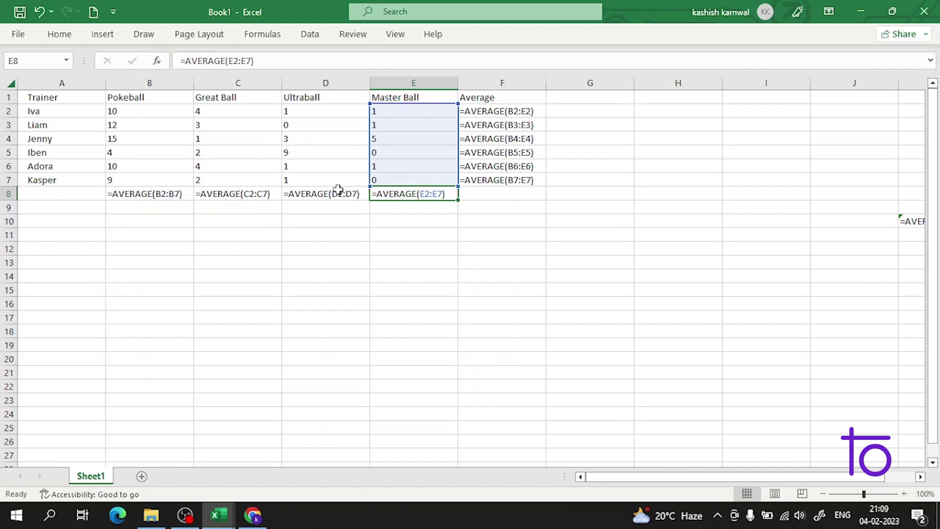
click(313, 193)
click(258, 196)
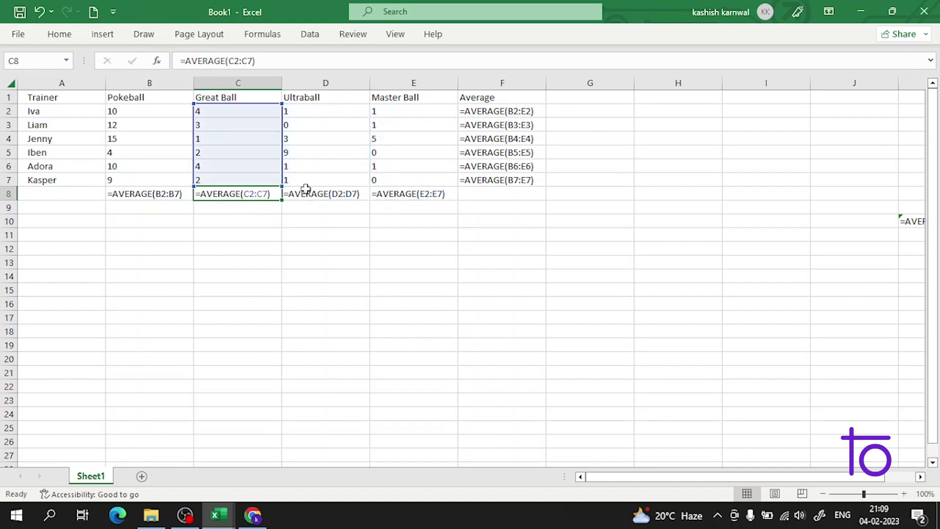
click(347, 194)
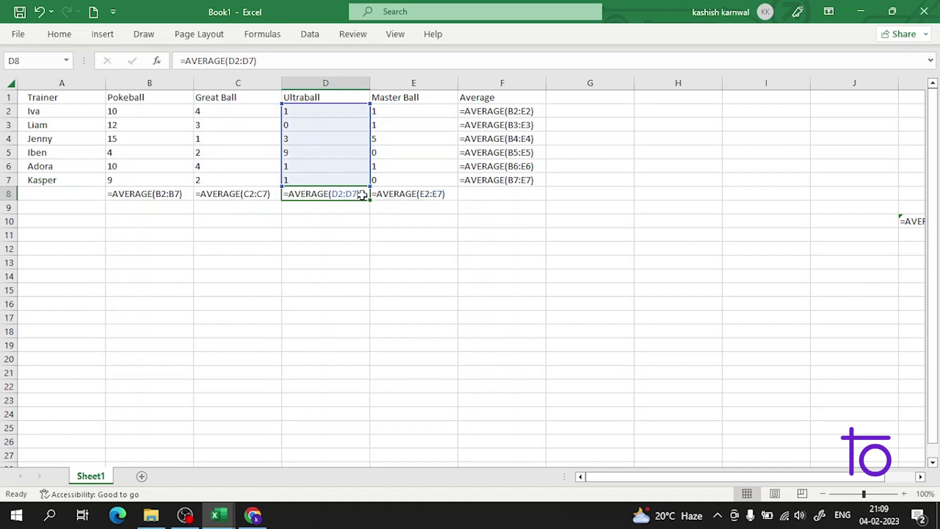
click(394, 195)
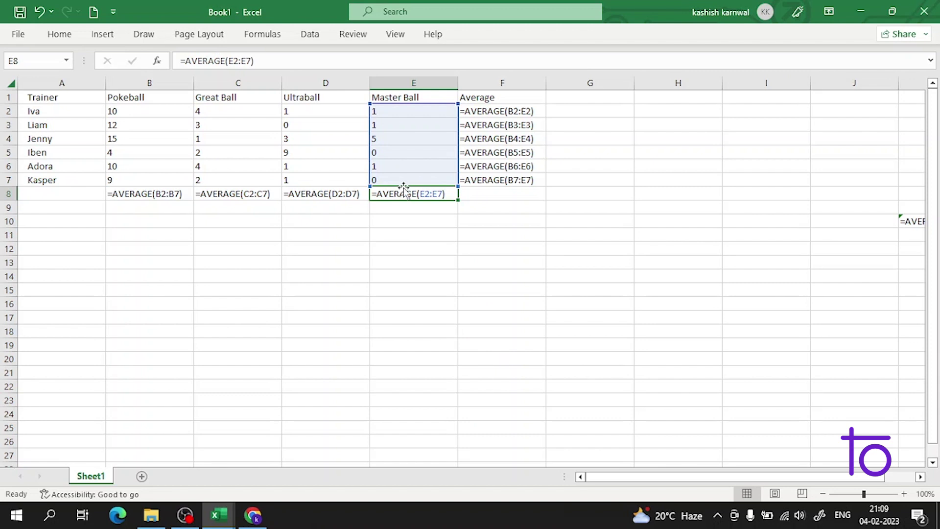
click(141, 477)
Rename the new Sheet2 tab to 'averageif'
right_click(145, 478)
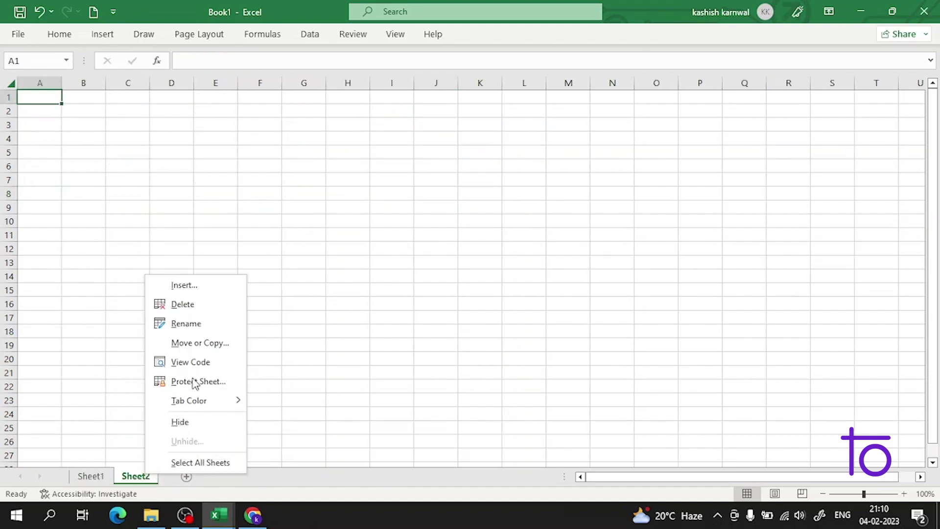
click(204, 322)
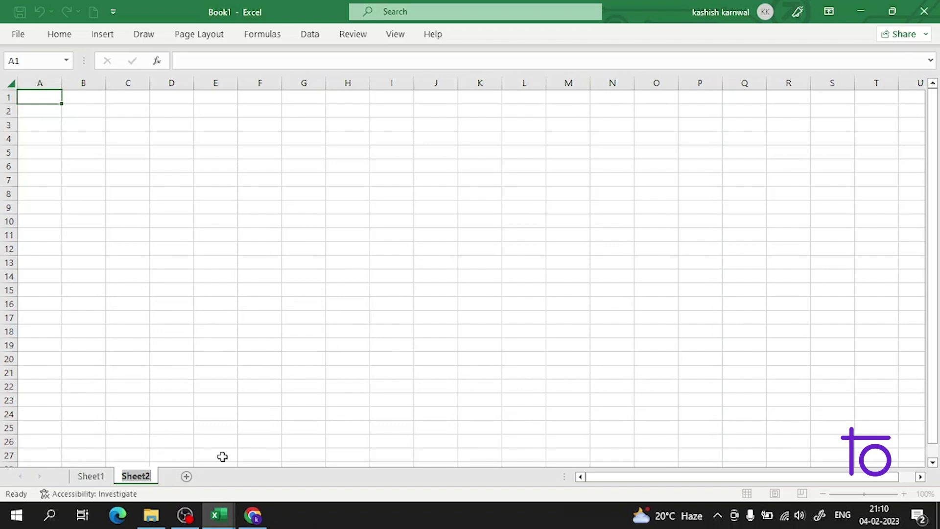
key(BackSpace)
text(averageif)
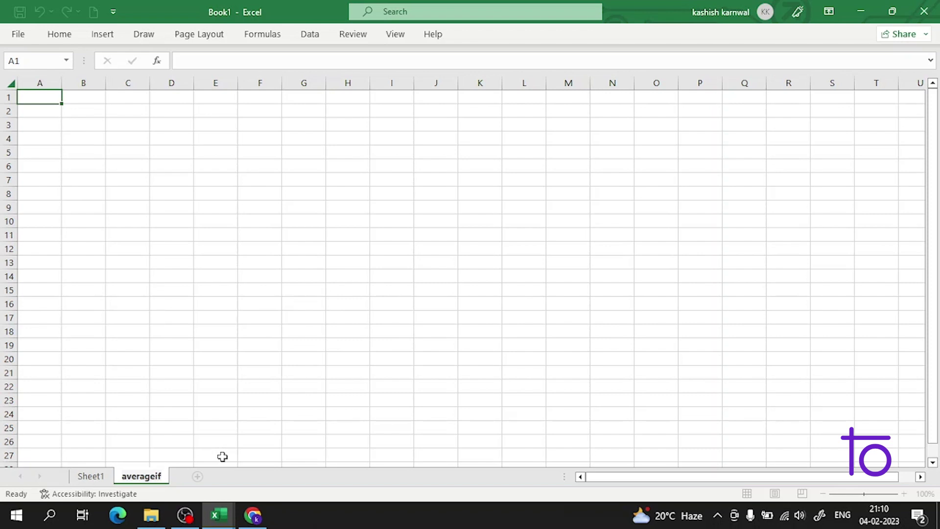
click(35, 98)
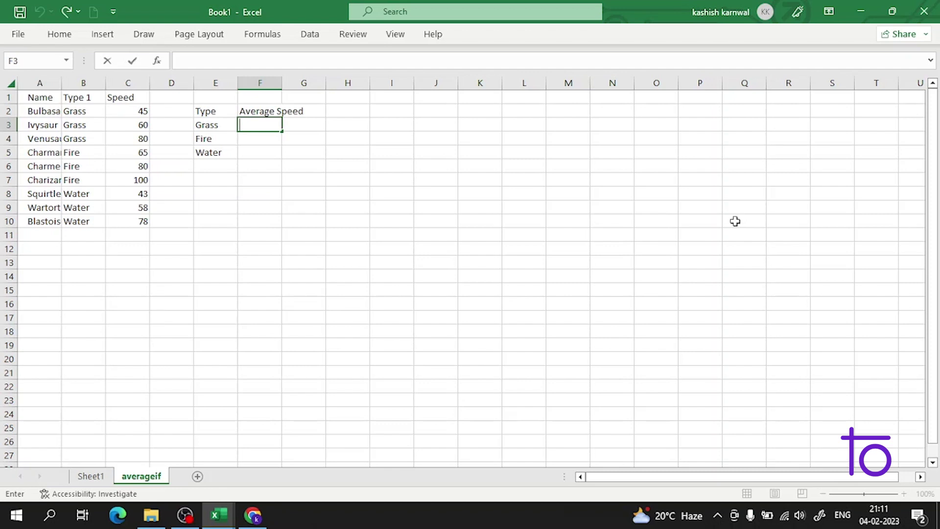
Type the note 'averageif' into G14 below the Pokémon speed table
click(43, 113)
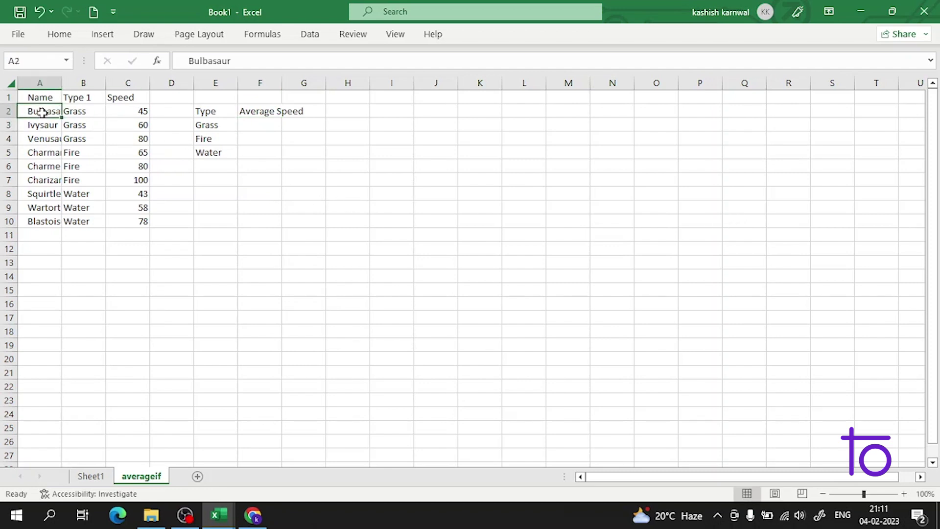
click(130, 107)
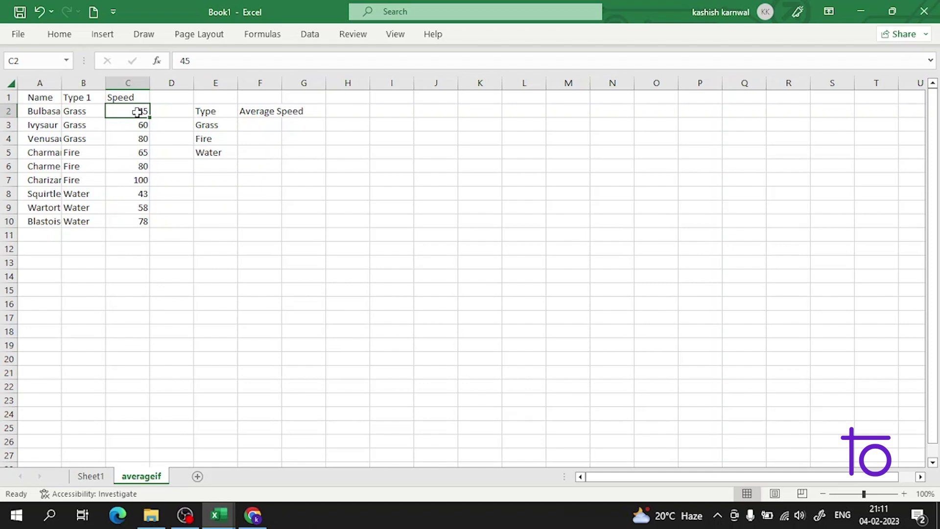
click(296, 279)
text(averageif)
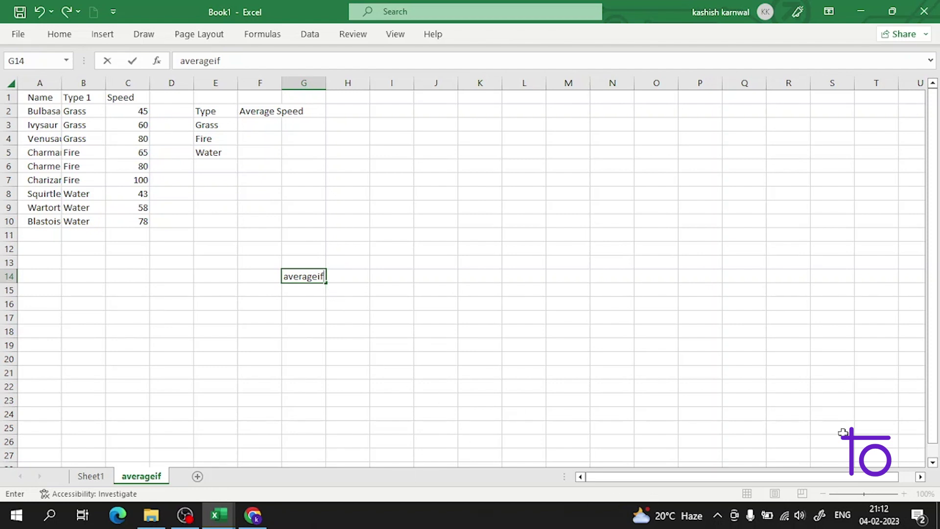
click(214, 127)
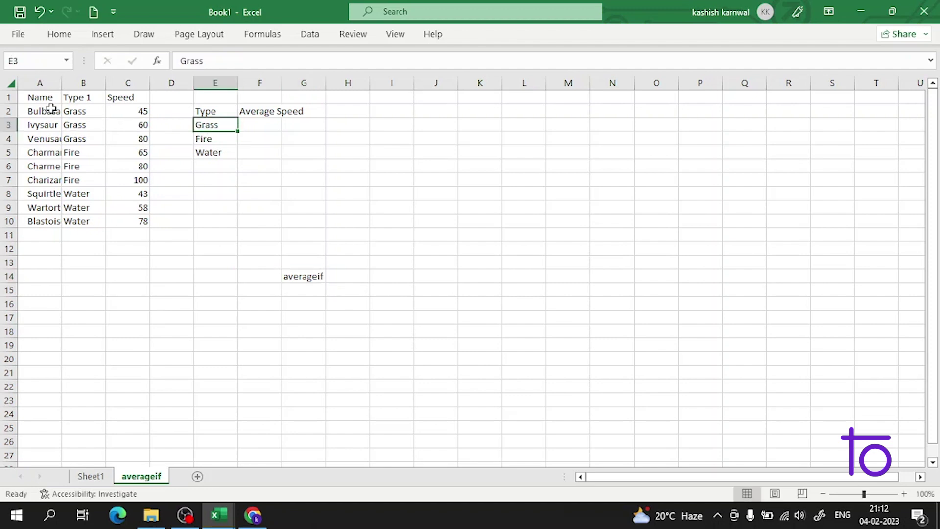
Review the names and Grass type, then begin editing F3 for Grass
drag(50, 108, 46, 221)
click(93, 113)
click(84, 126)
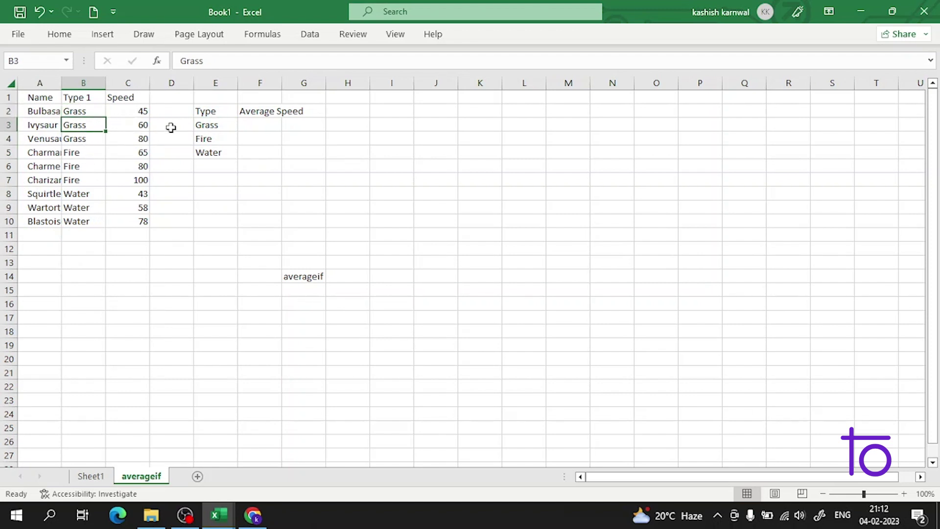
click(254, 123)
double_click(256, 123)
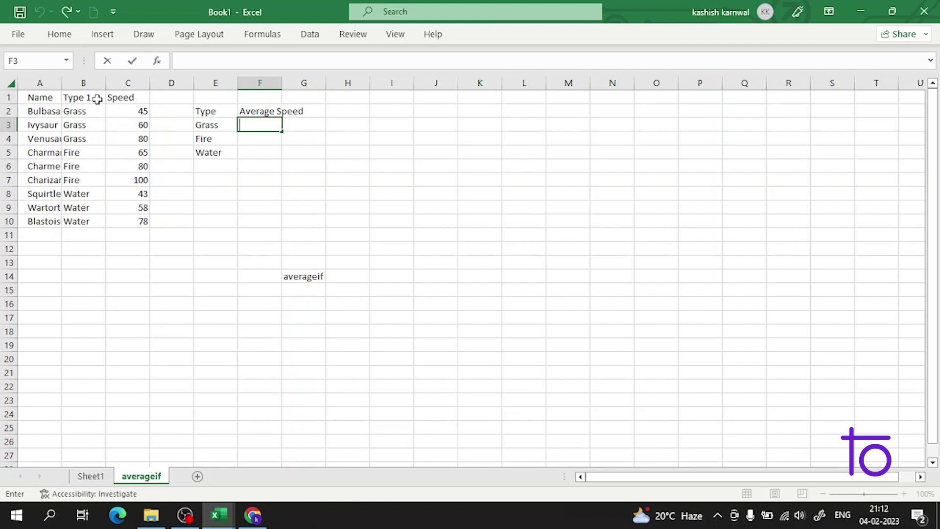
Enter =AVERAGEIF(B2:B10,E3,C2:C10) in F3, giving Grass average speed 61.66667
text(=avera)
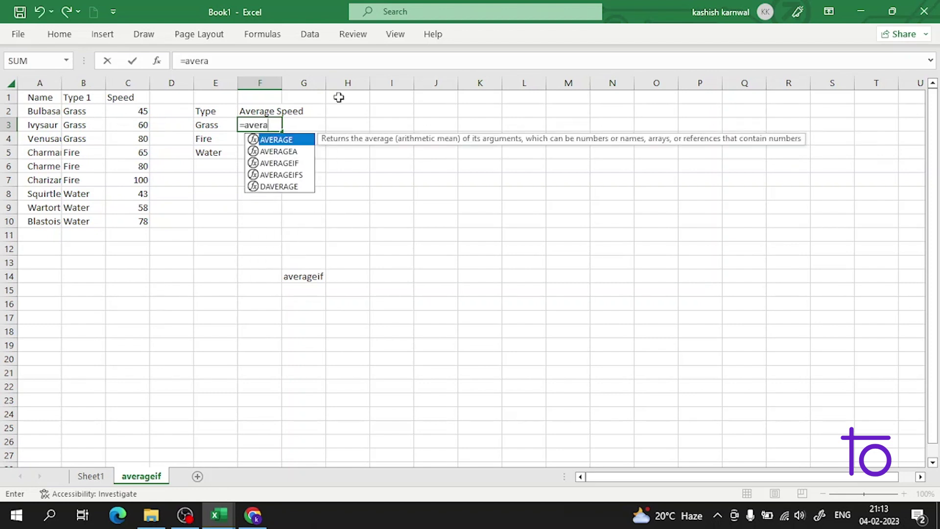
double_click(260, 164)
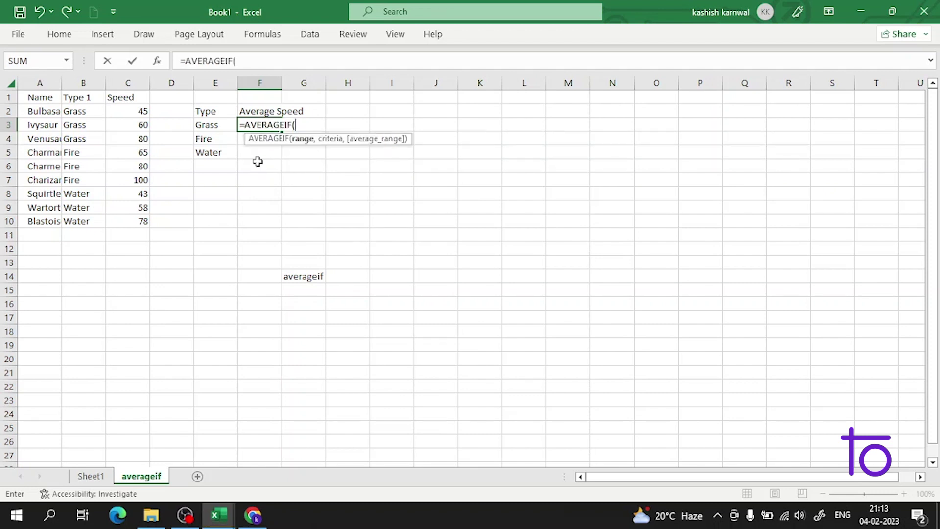
click(84, 108)
drag(85, 109, 81, 218)
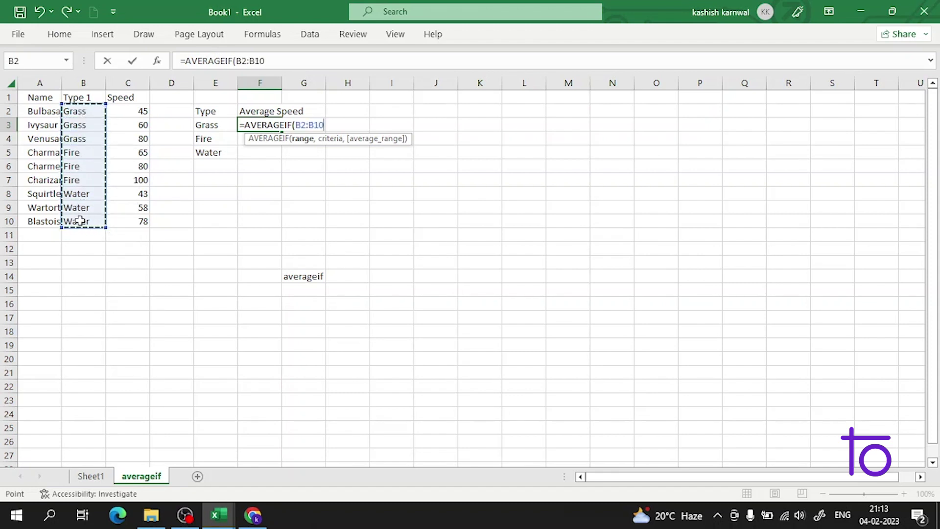
text(,)
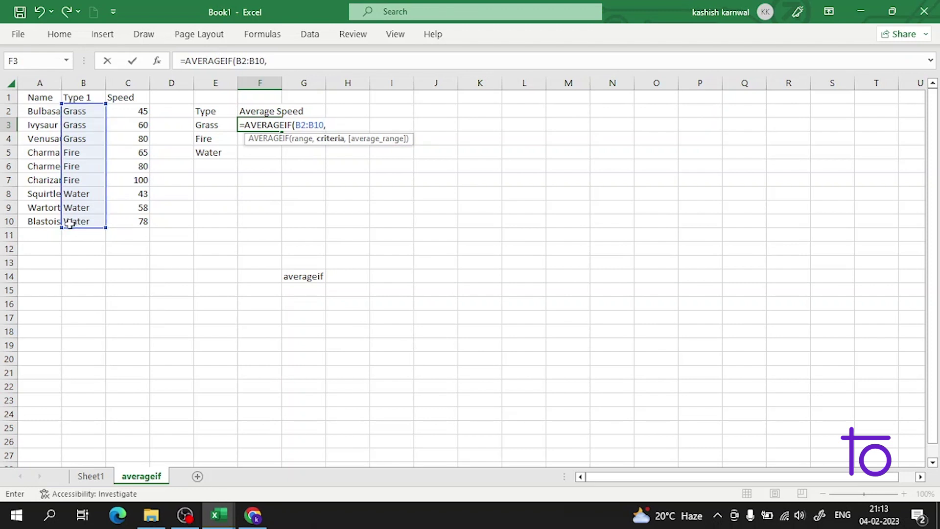
click(211, 126)
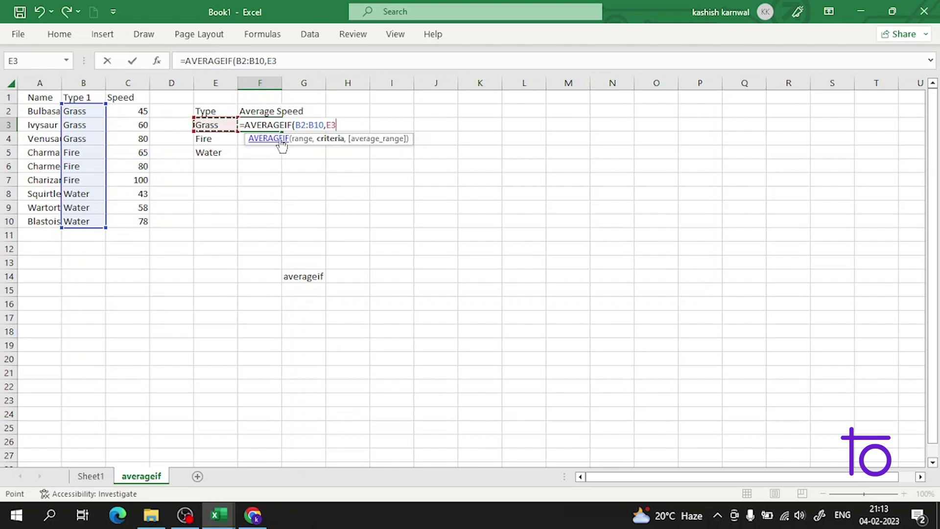
text(,)
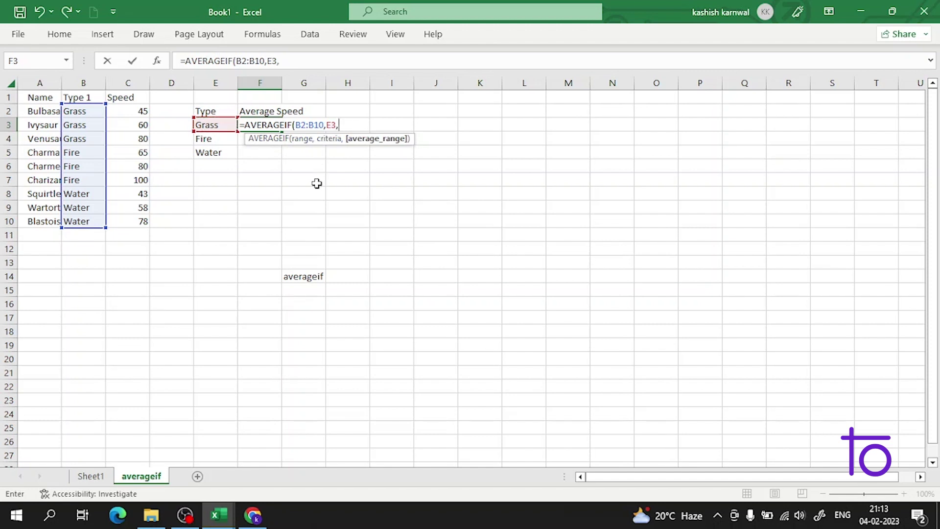
click(140, 117)
drag(139, 117, 143, 218)
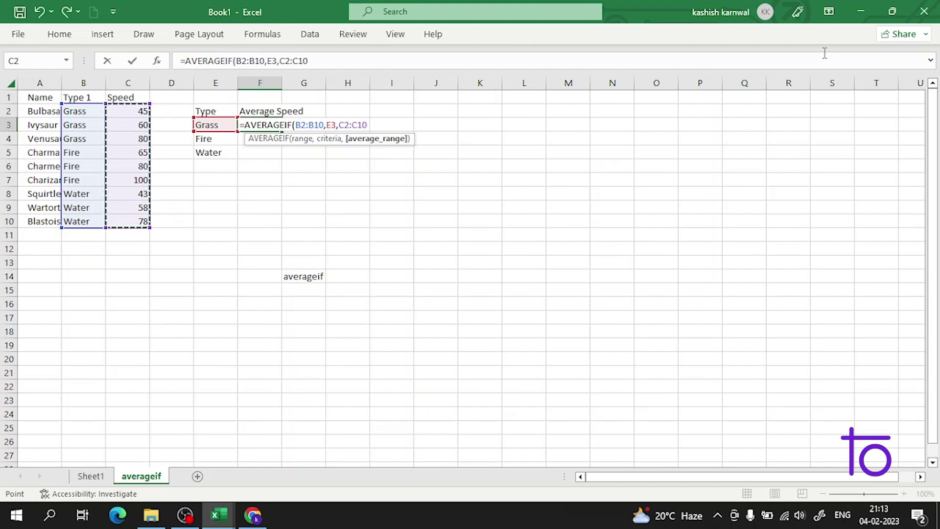
key(Return)
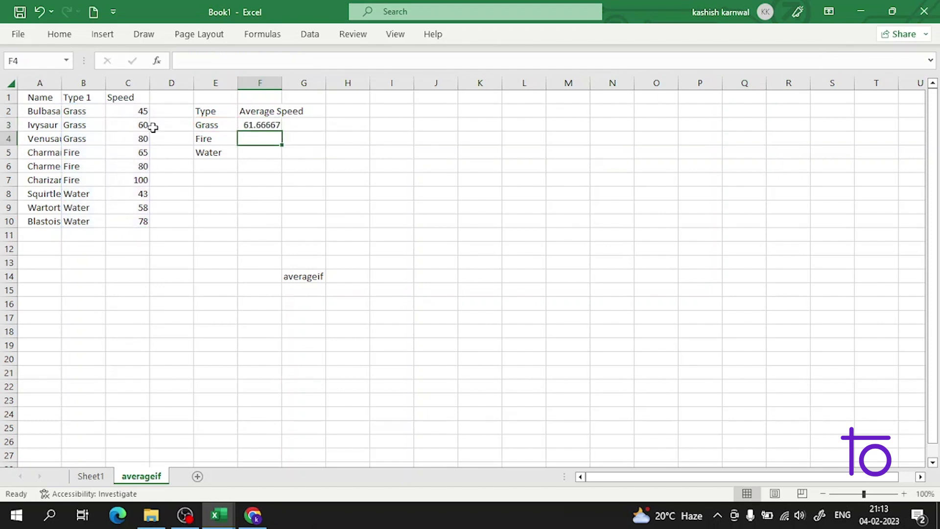
double_click(260, 126)
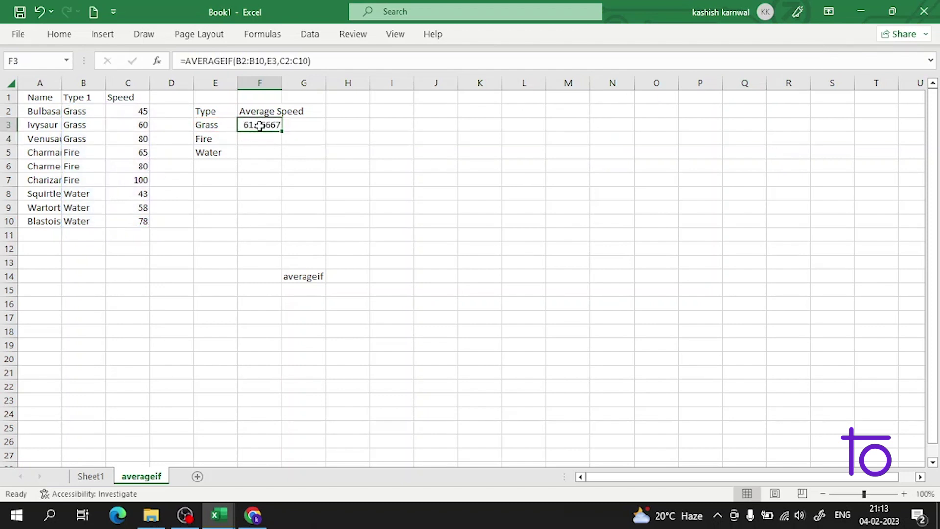
Begin a formula in F4 beside Fire, typing =aver
click(295, 173)
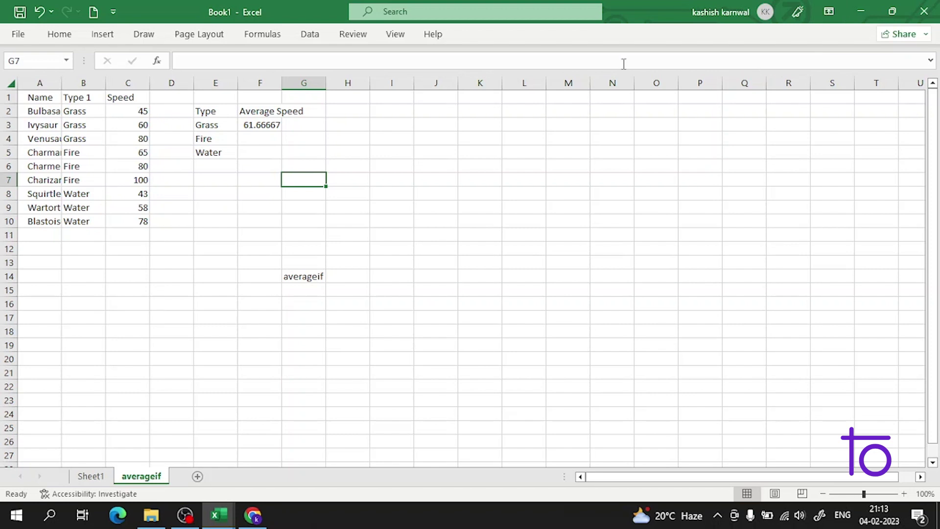
double_click(263, 139)
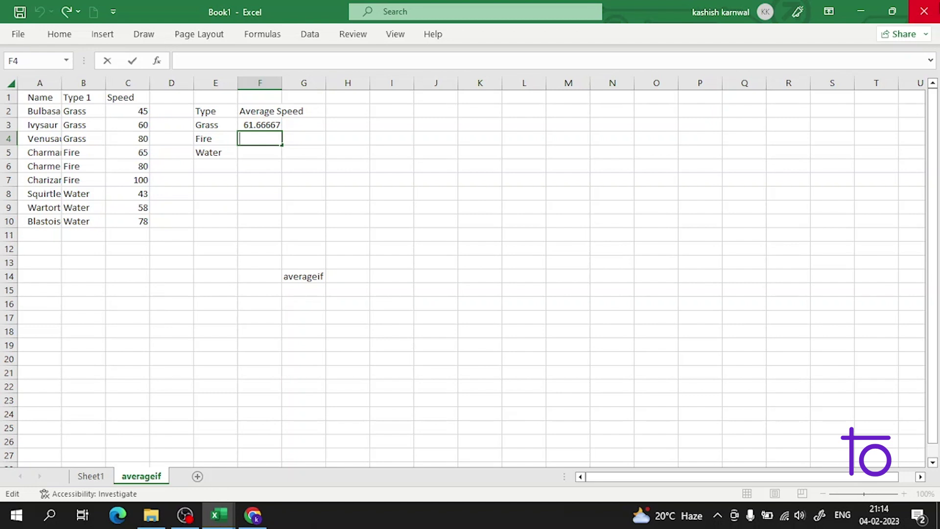
text(=aver)
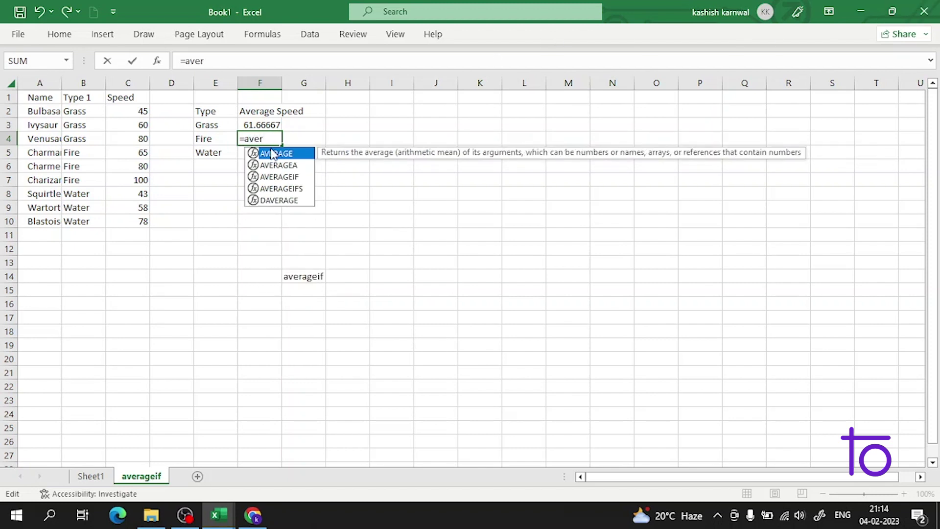
Complete =AVERAGEIF(B2:B10,E4,C2:C10) in F4 for the Fire average speed 81.66667
double_click(253, 177)
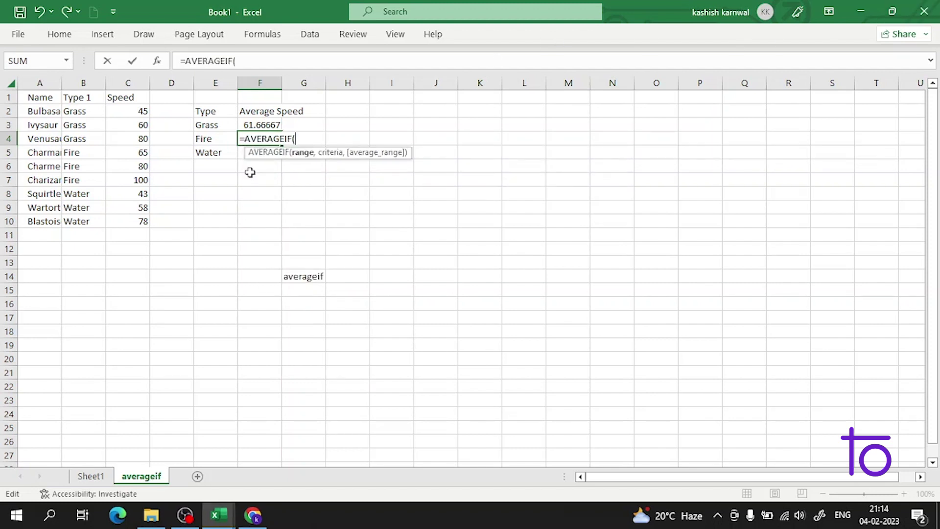
drag(80, 109, 78, 220)
text(,)
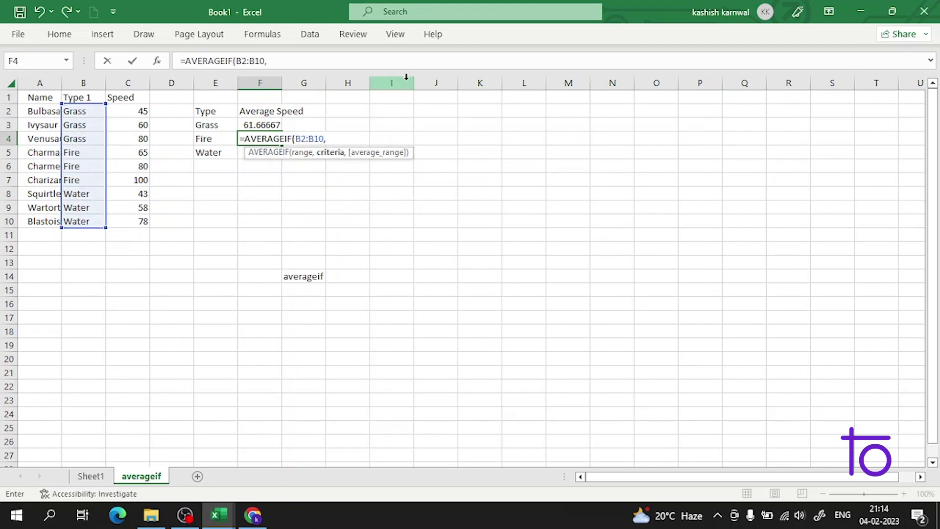
click(214, 139)
text(,)
drag(125, 113, 141, 218)
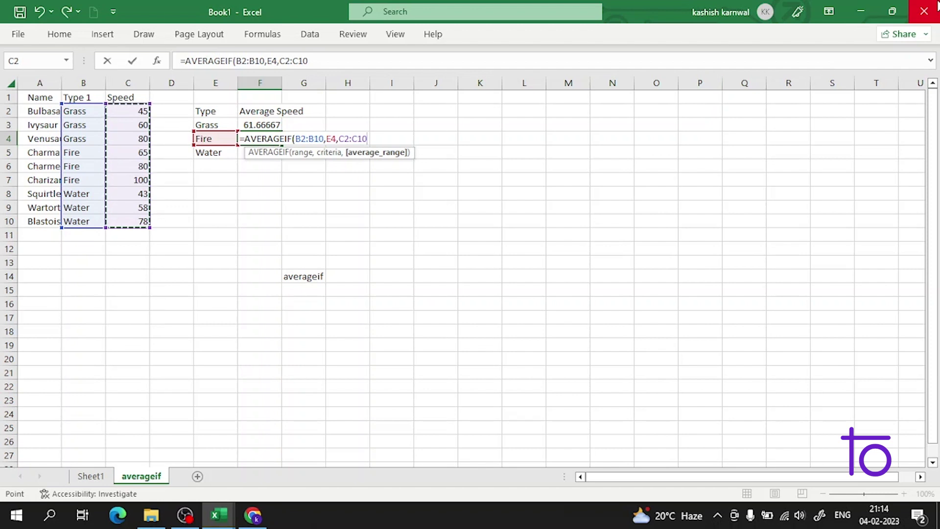
key(Return)
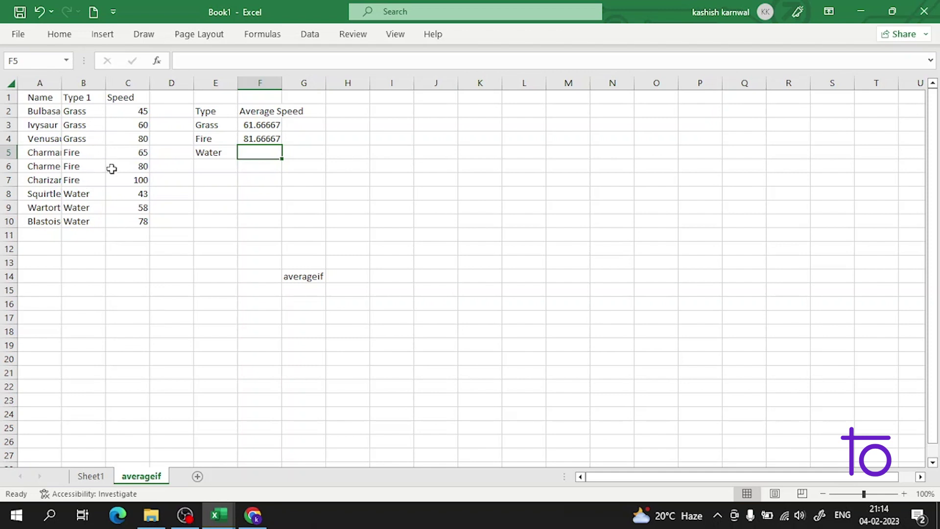
Build =AVERAGEIF(B2:B10,E5,C2:C10) in F5 for the Water type
double_click(247, 153)
text(=)
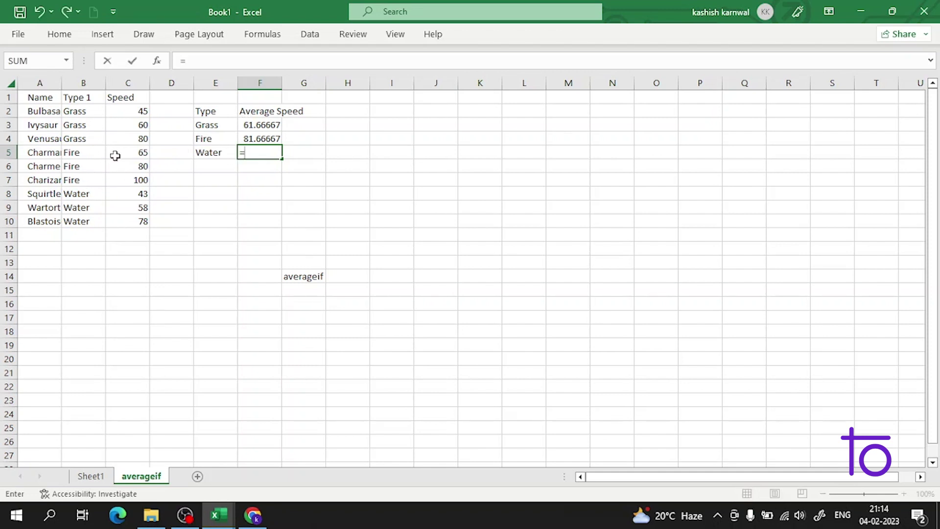
text(avera)
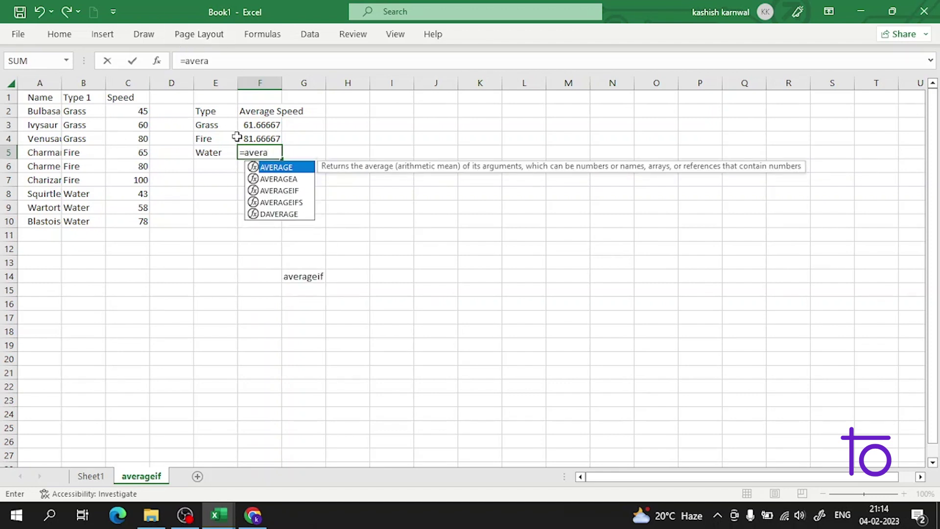
double_click(257, 190)
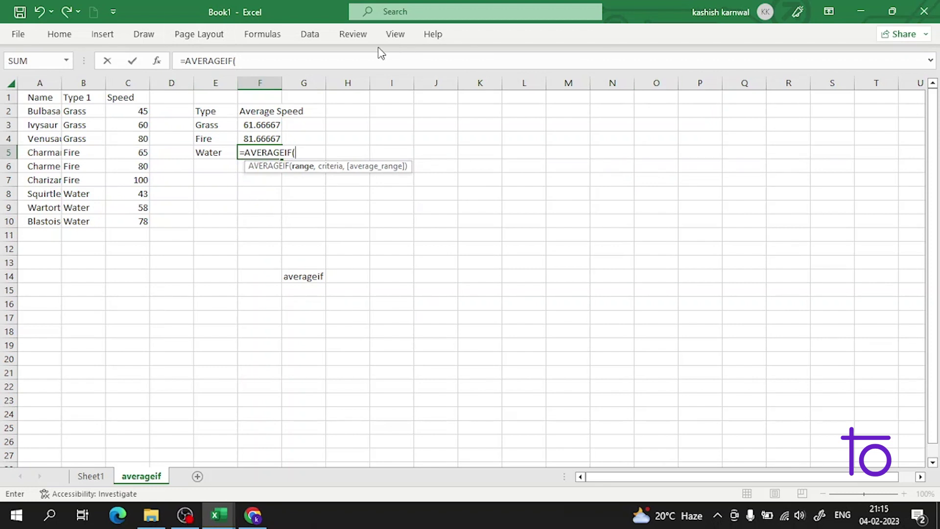
drag(93, 111, 78, 208)
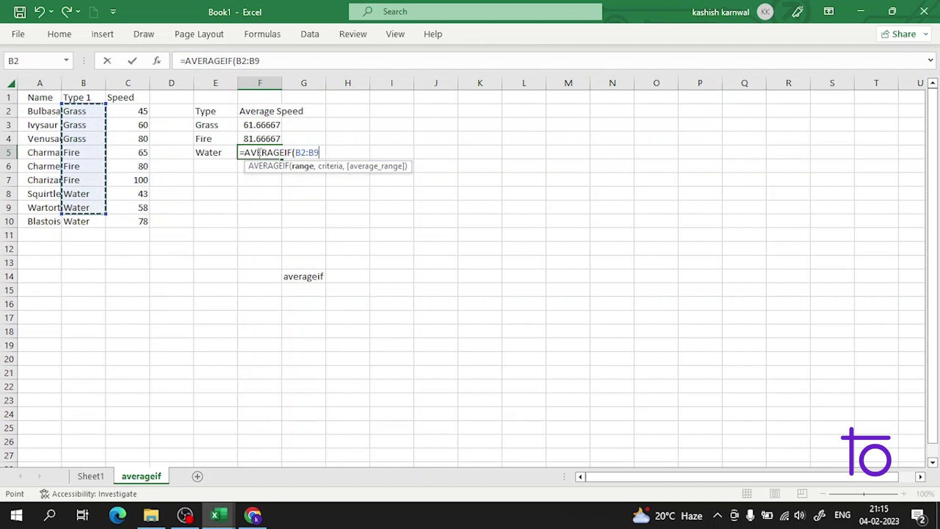
click(103, 243)
drag(91, 111, 87, 216)
text(,)
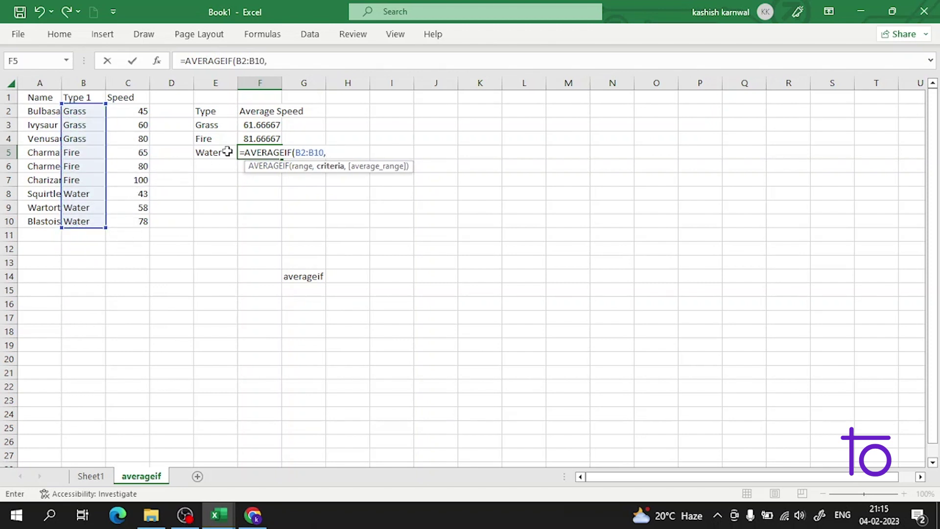
click(211, 150)
text(,)
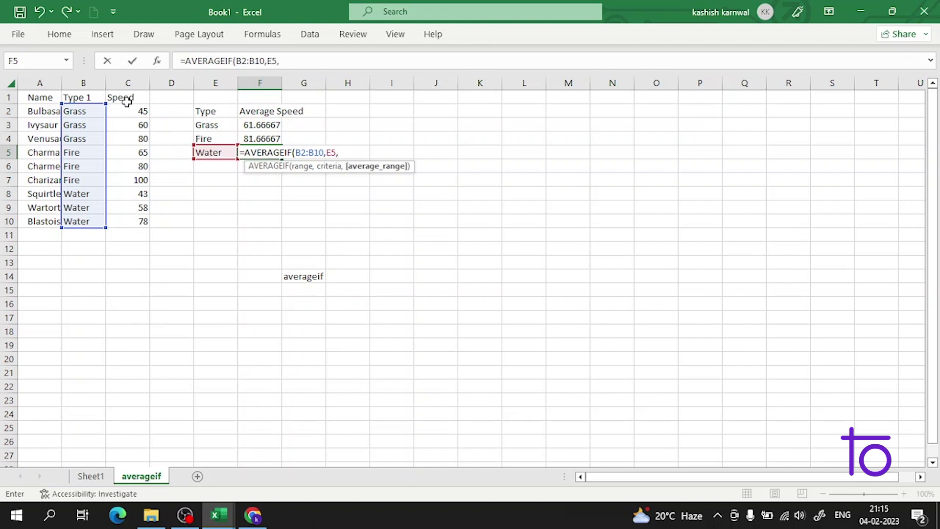
drag(135, 109, 130, 221)
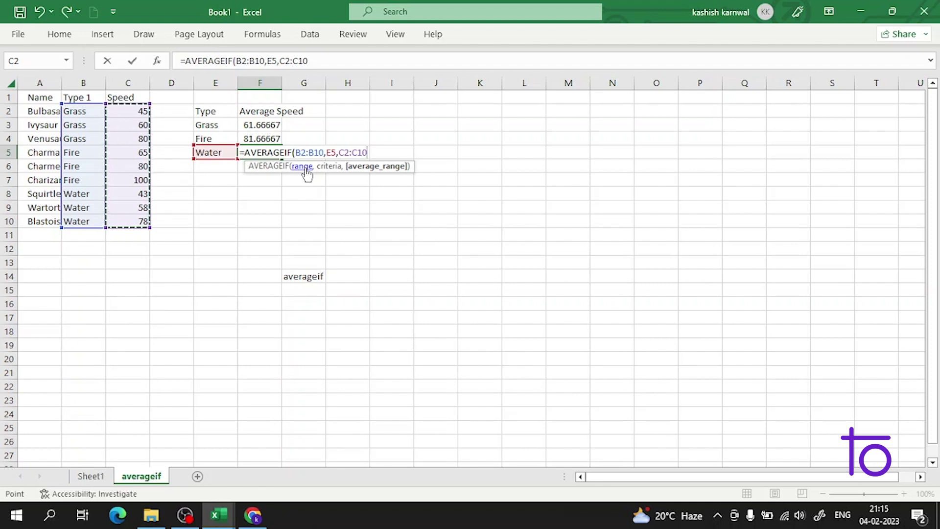
Check the range, criteria and average_range arguments, then commit the Water formula, giving 59.66667
click(307, 171)
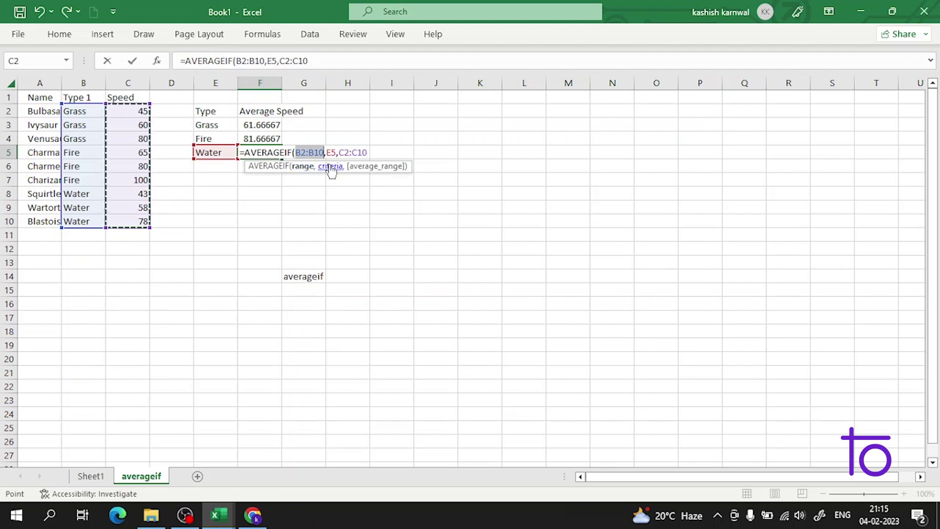
click(330, 166)
click(382, 170)
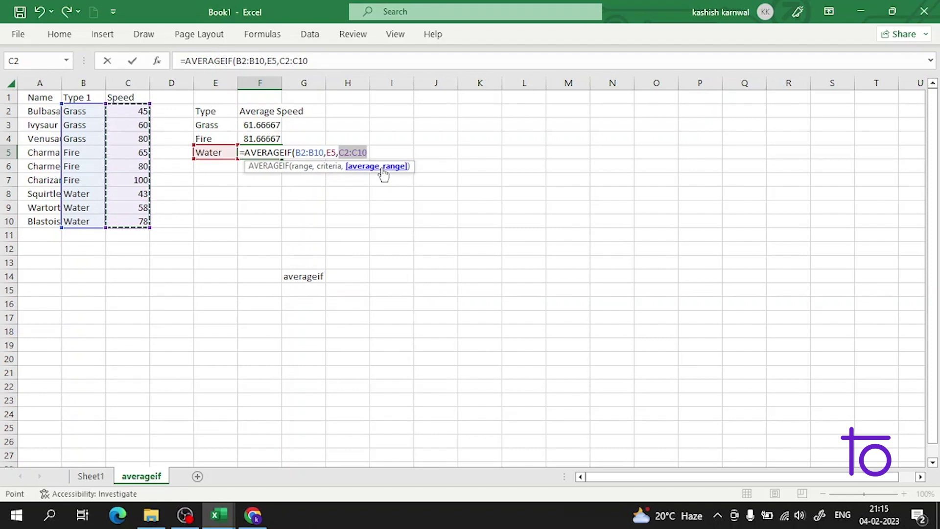
click(330, 169)
click(303, 166)
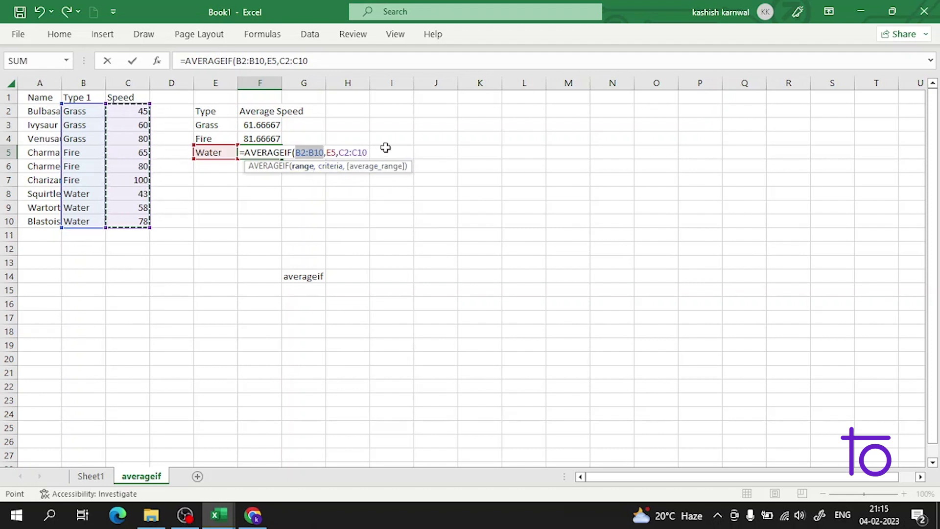
key(Return)
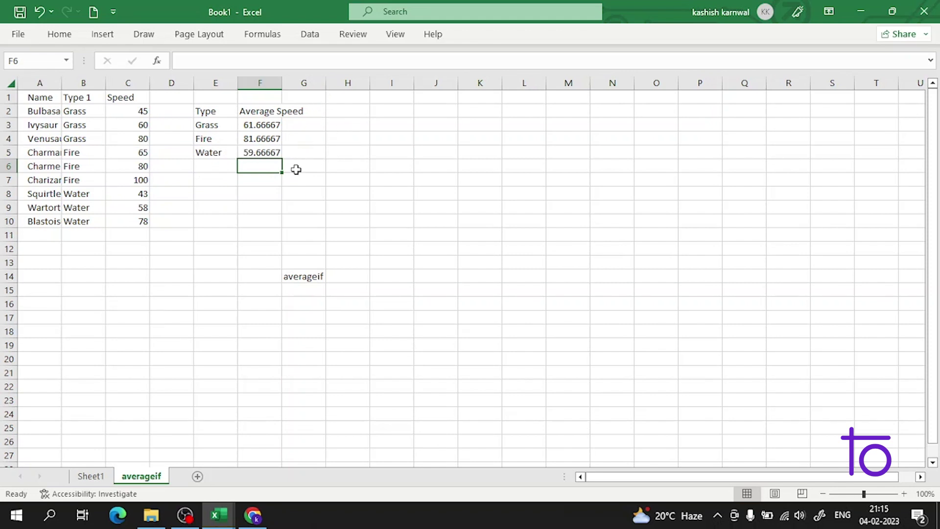
click(261, 138)
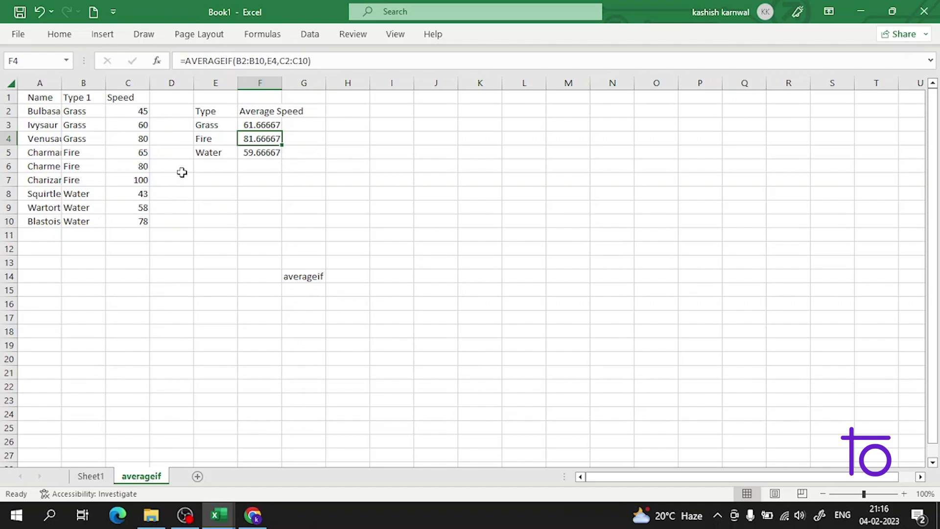
click(131, 116)
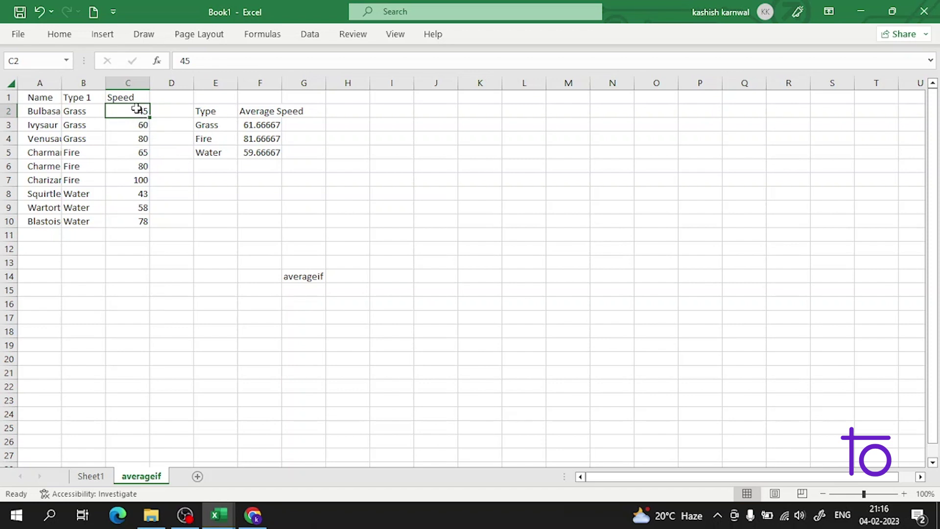
click(122, 239)
Total the speeds C2:C10 with =SUM in C11, giving 609
double_click(136, 234)
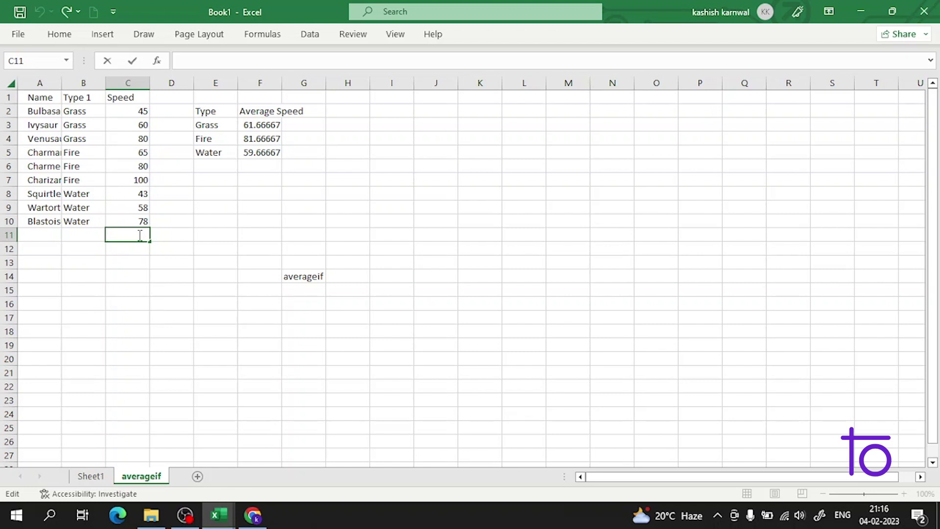
text(=sum)
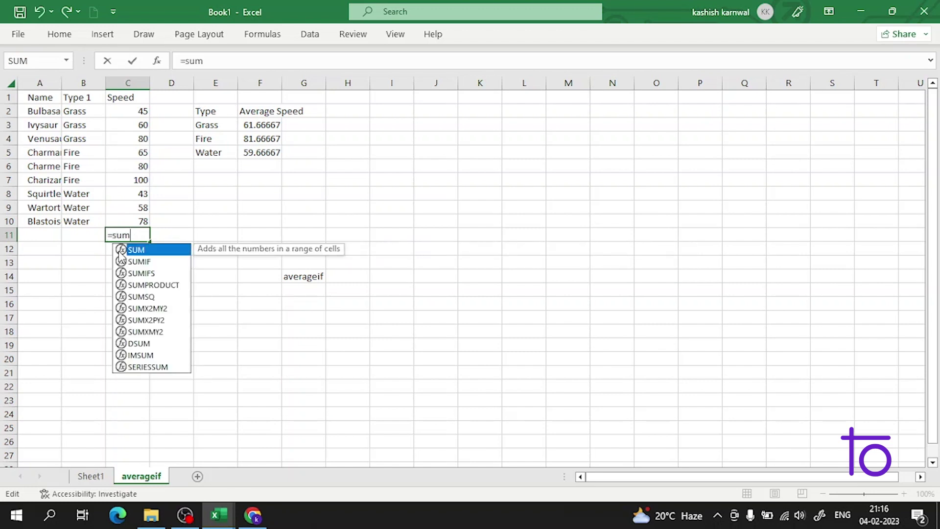
double_click(122, 249)
drag(141, 109, 144, 223)
key(Return)
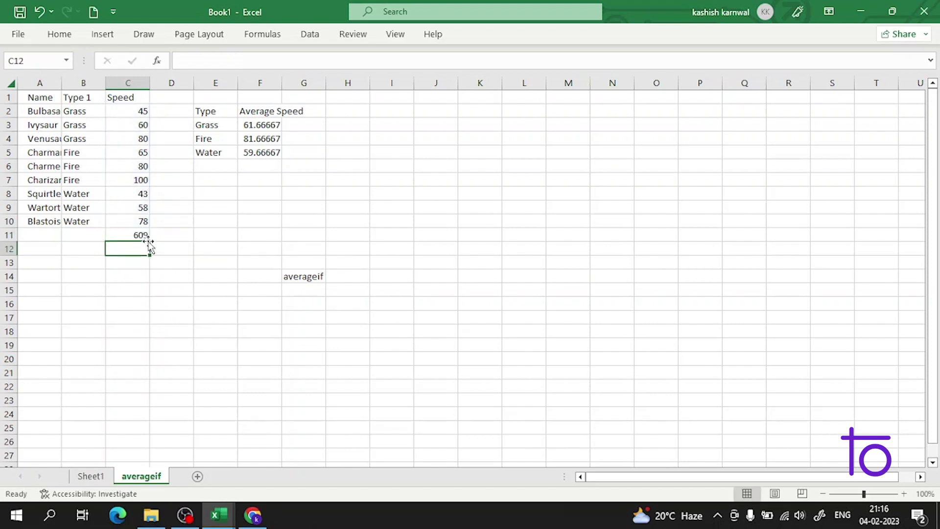
click(122, 112)
click(147, 166)
Replace Venusaur's speed 80 in C4 with the text 'pokemon'
double_click(143, 180)
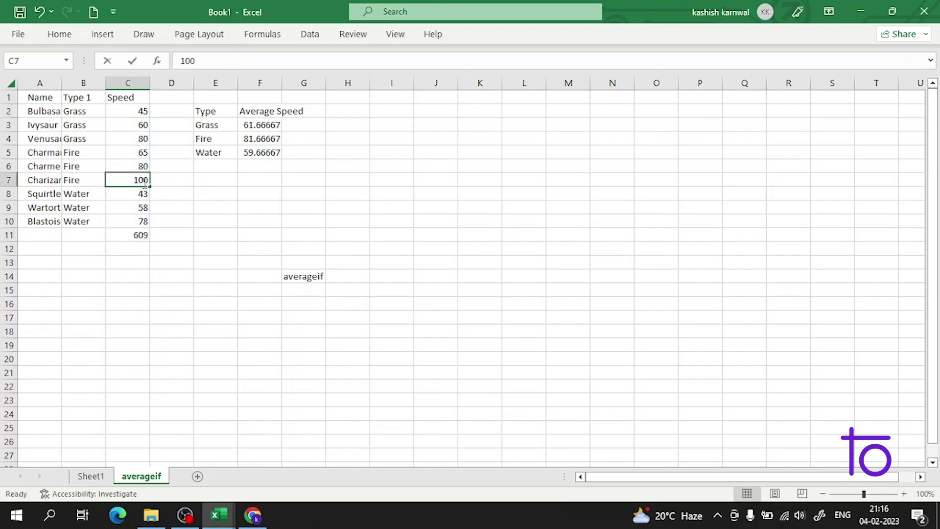
click(143, 137)
double_click(144, 137)
drag(109, 130, 99, 135)
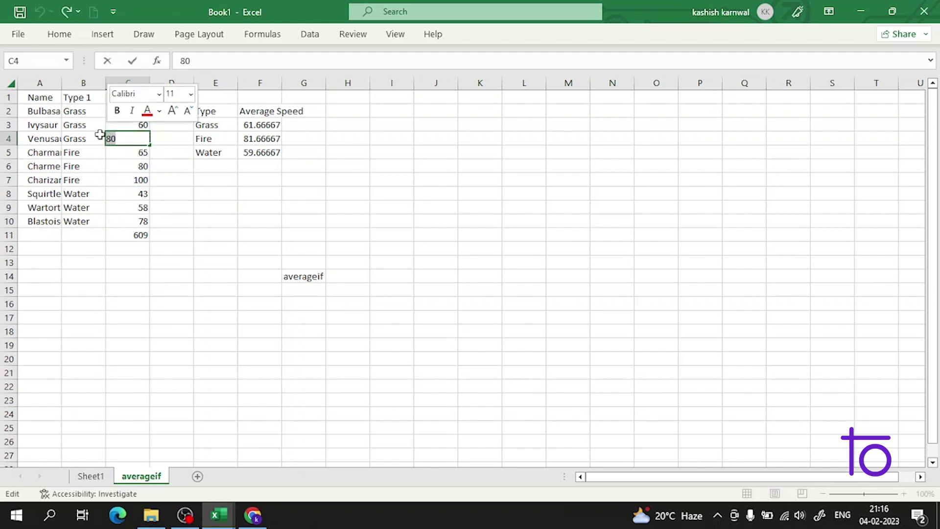
key(BackSpace)
text(pokem)
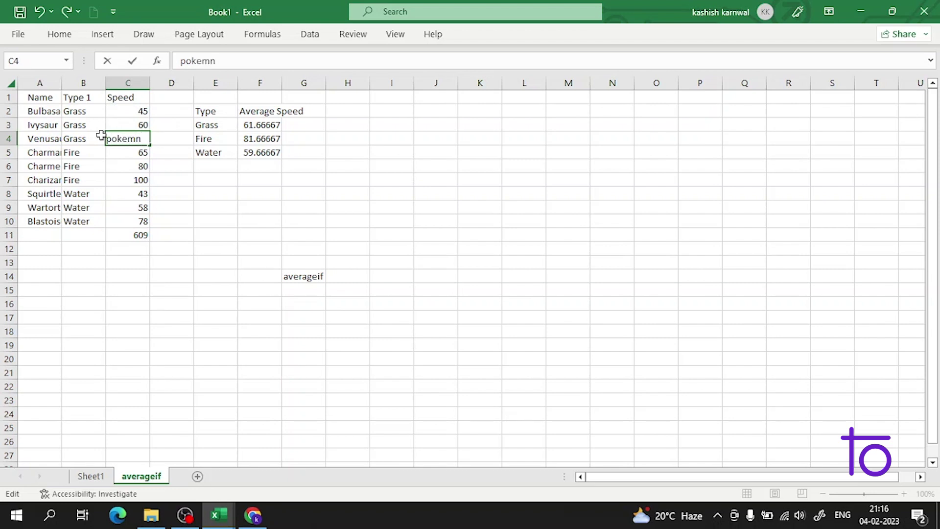
text(on)
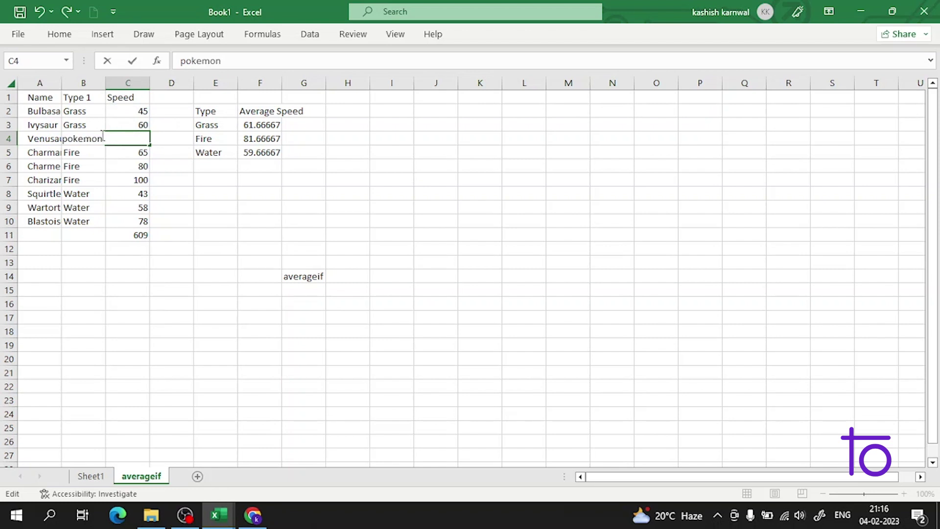
key(Return)
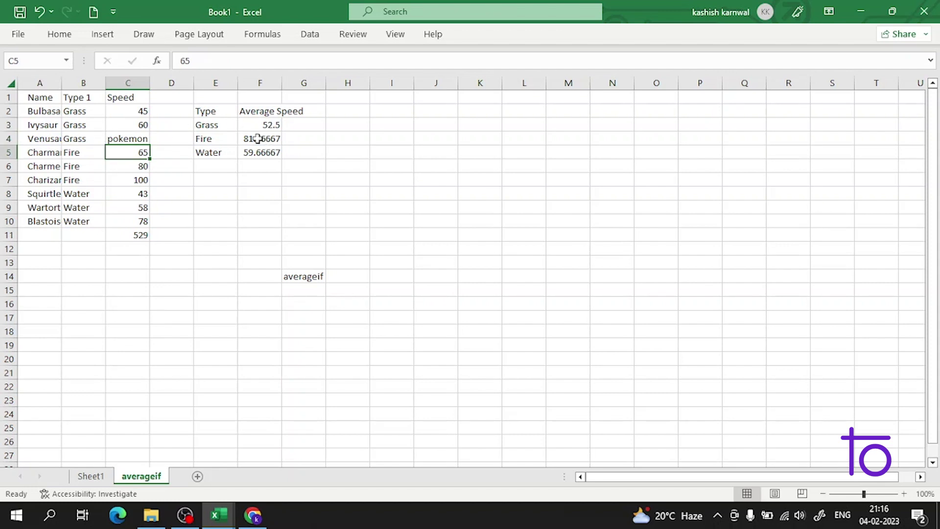
click(266, 123)
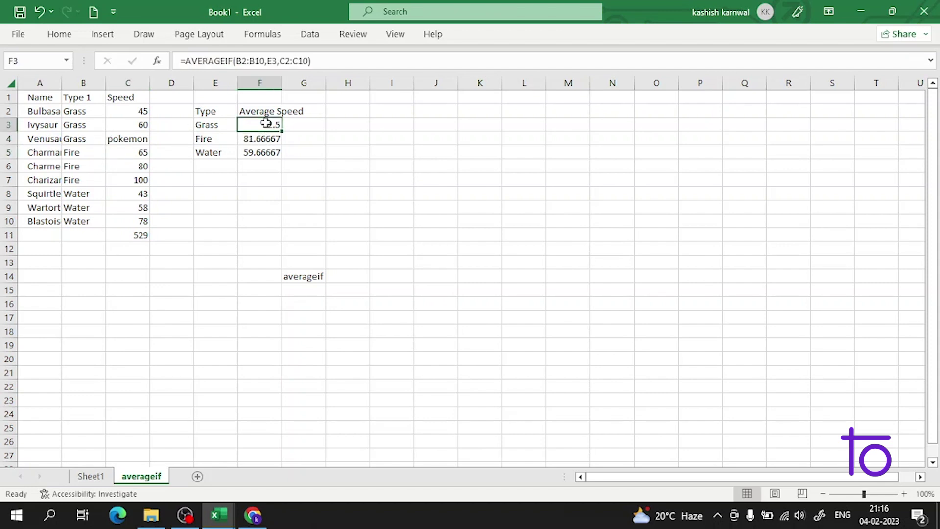
Replace Ivysaur's speed 60 in C3 with 'abcd', leaving a Grass average of 45
click(138, 127)
double_click(139, 126)
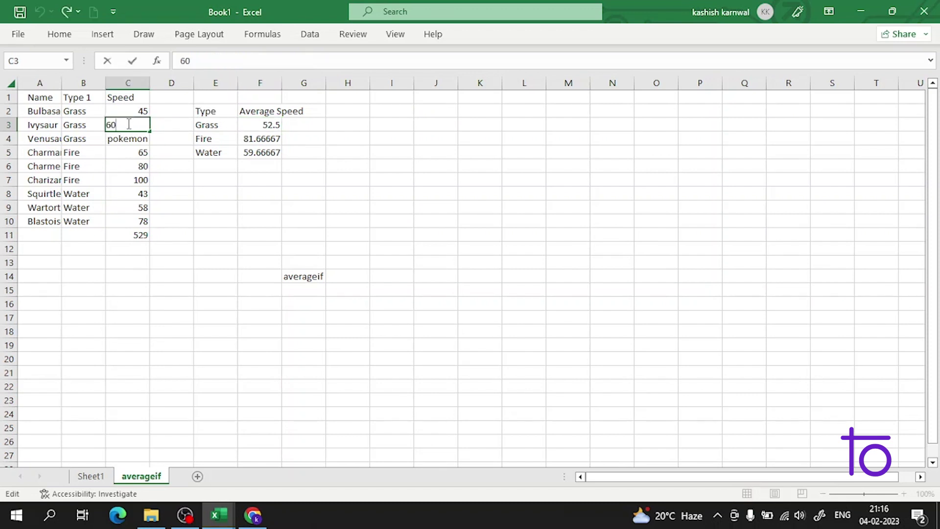
double_click(109, 126)
key(BackSpace)
key(Return)
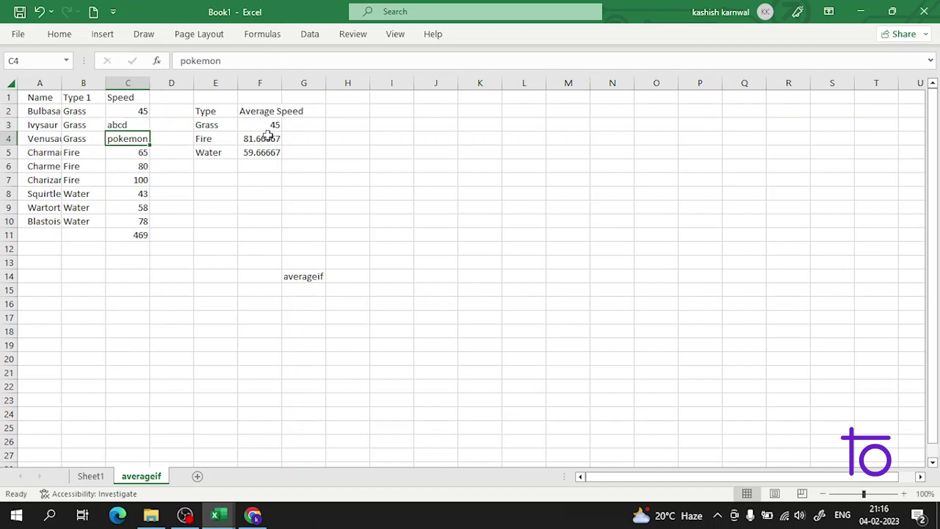
click(141, 112)
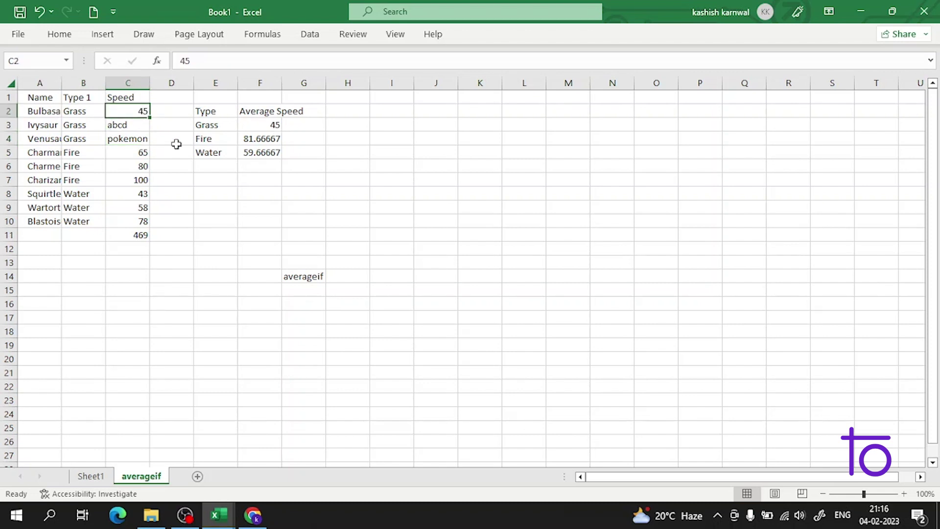
Overwrite Charizard's speed 100 in C7 with the text 'abcd'
click(138, 168)
key(ctrl+Down)
double_click(136, 180)
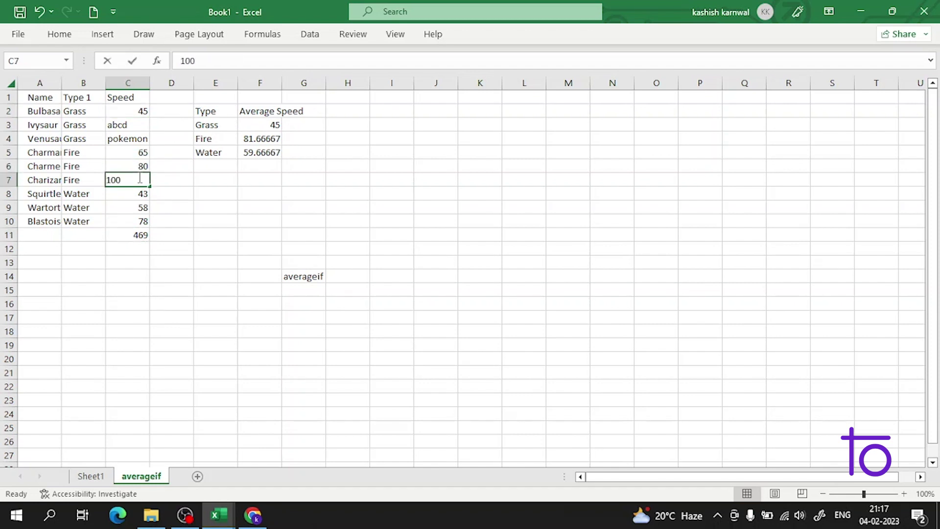
double_click(113, 180)
text(abcd)
key(Return)
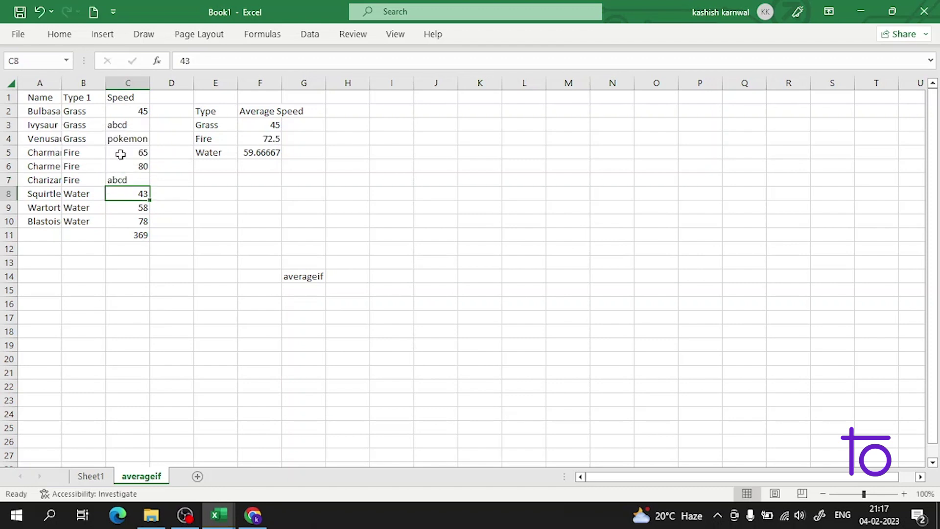
Change C4 from 'pokemon' back to 70, giving Grass 57.5 and total 439
click(133, 140)
double_click(150, 139)
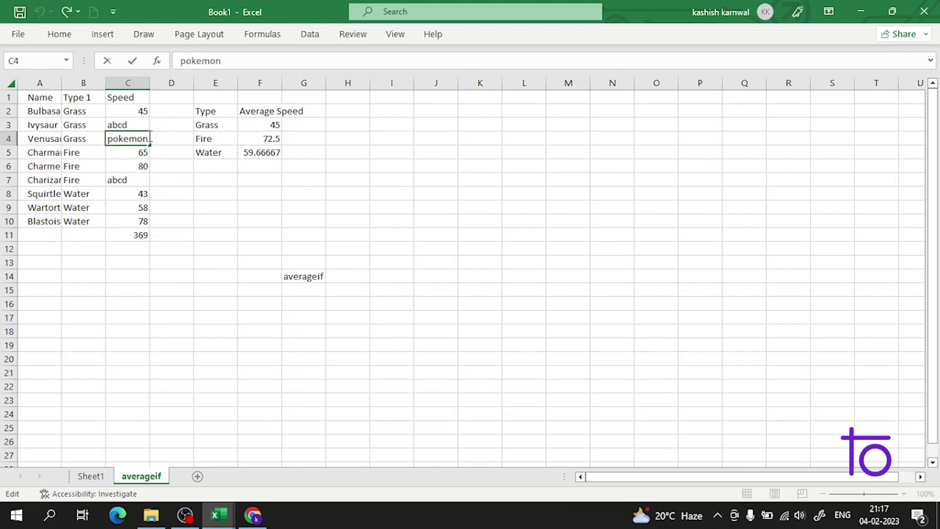
drag(149, 139, 108, 139)
key(BackSpace)
text(70)
key(Return)
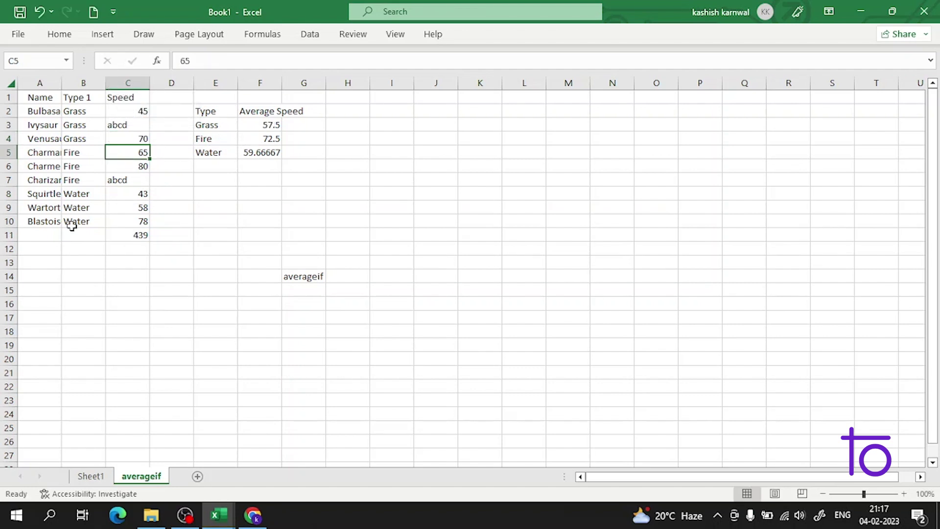
click(282, 178)
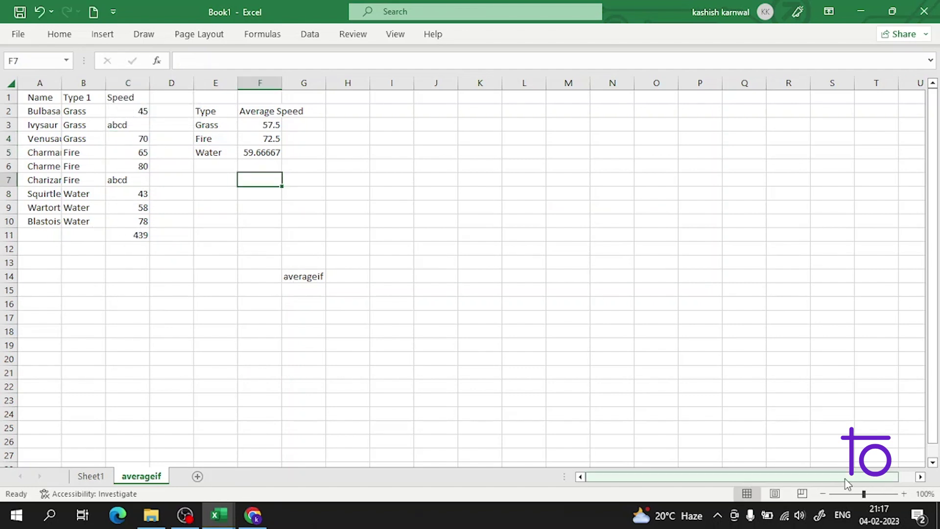
Display the averageif sheet's formulas, such as the AVERAGEIF averages and =SUM(C2:C10), with Ctrl+`
key(Up)
key(Up)
key(Up)
key(Up)
key(Left)
key(Left)
key(Left)
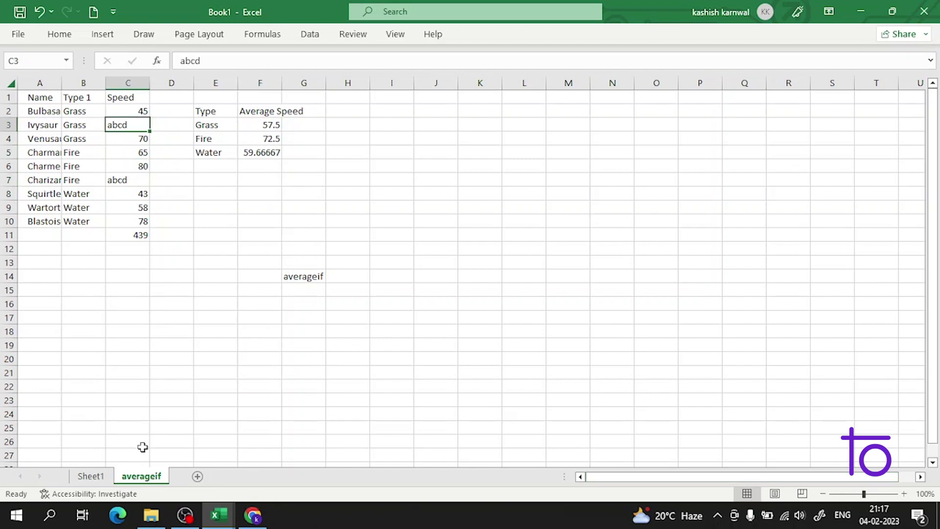
click(90, 476)
click(602, 166)
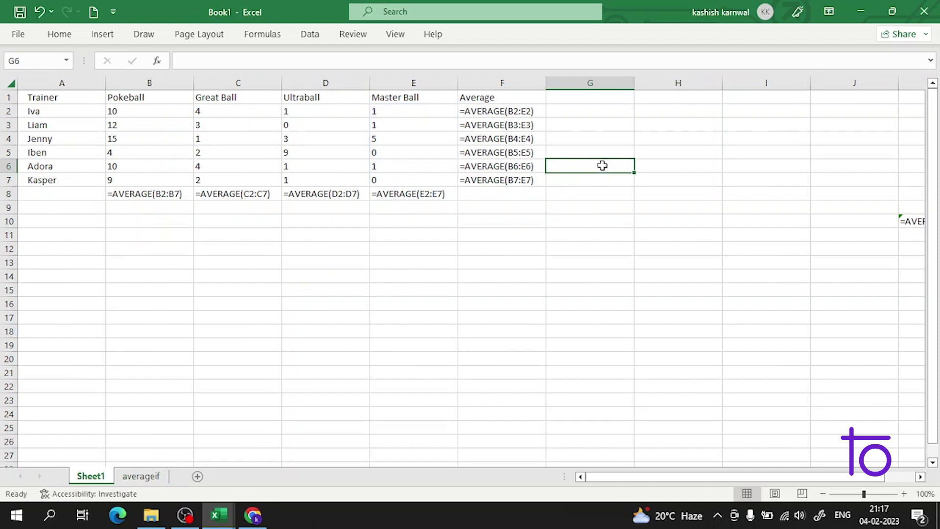
click(138, 480)
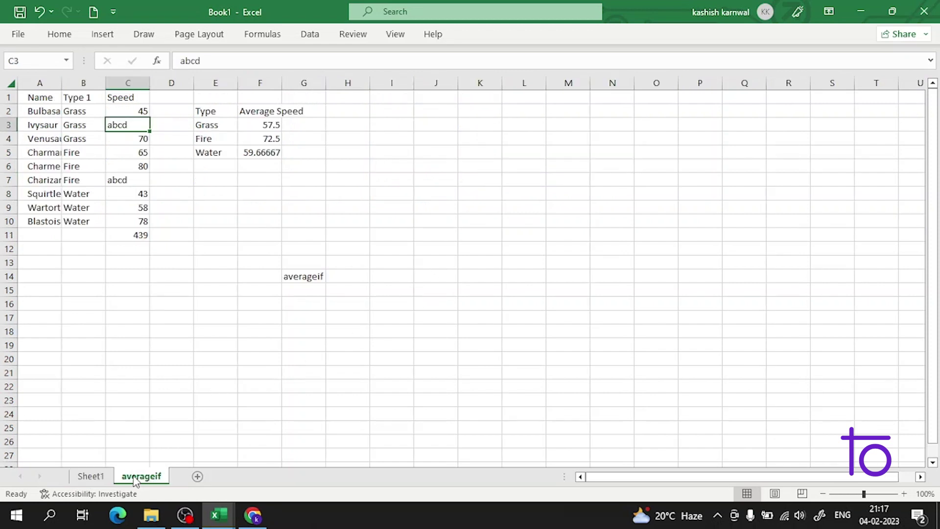
key(ctrl+grave)
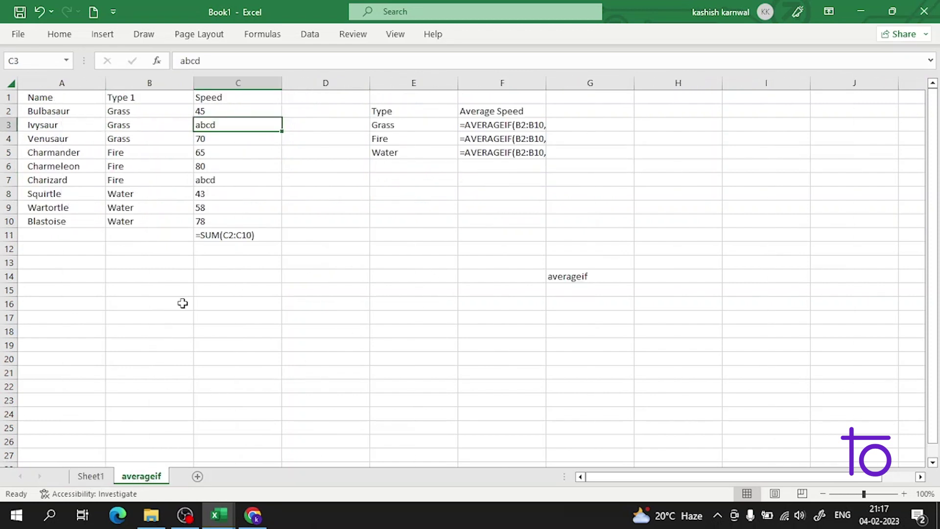